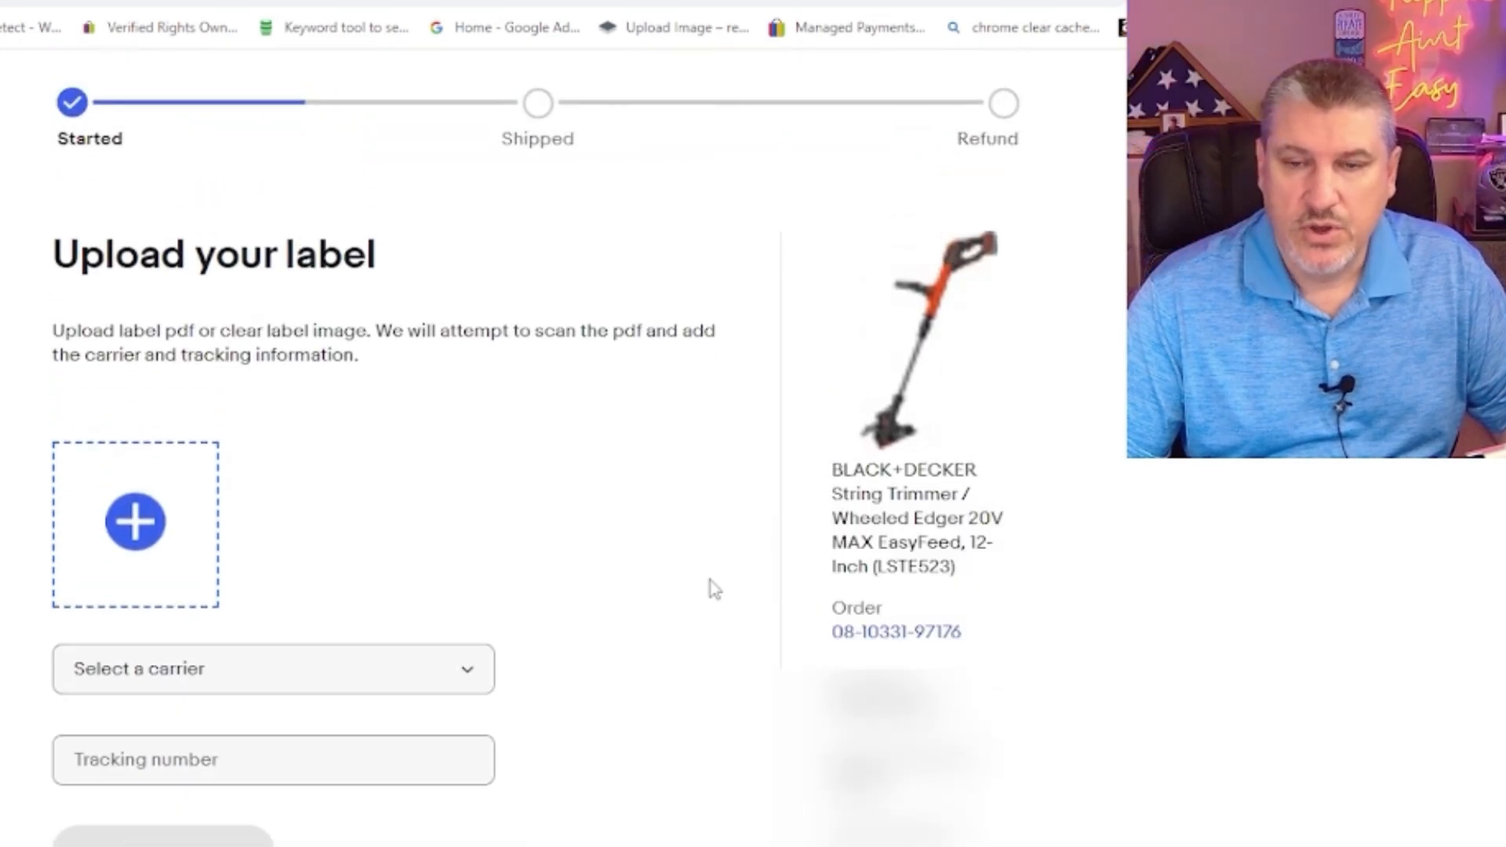
Step: Open the string trimmer's order details in a separate tab and review its shipping service and tracking section
right_click(873, 640)
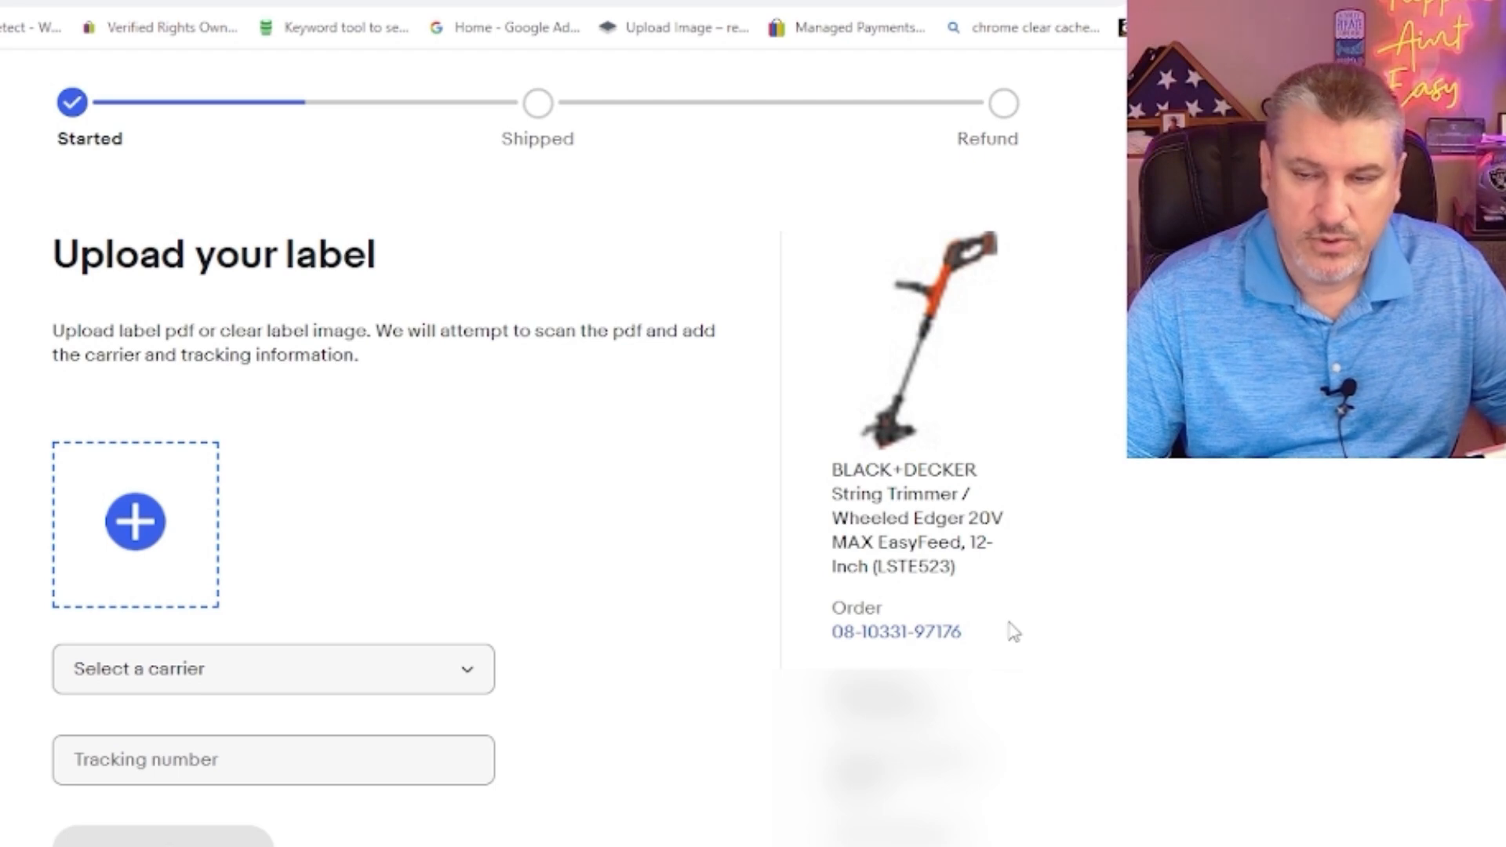
right_click(878, 633)
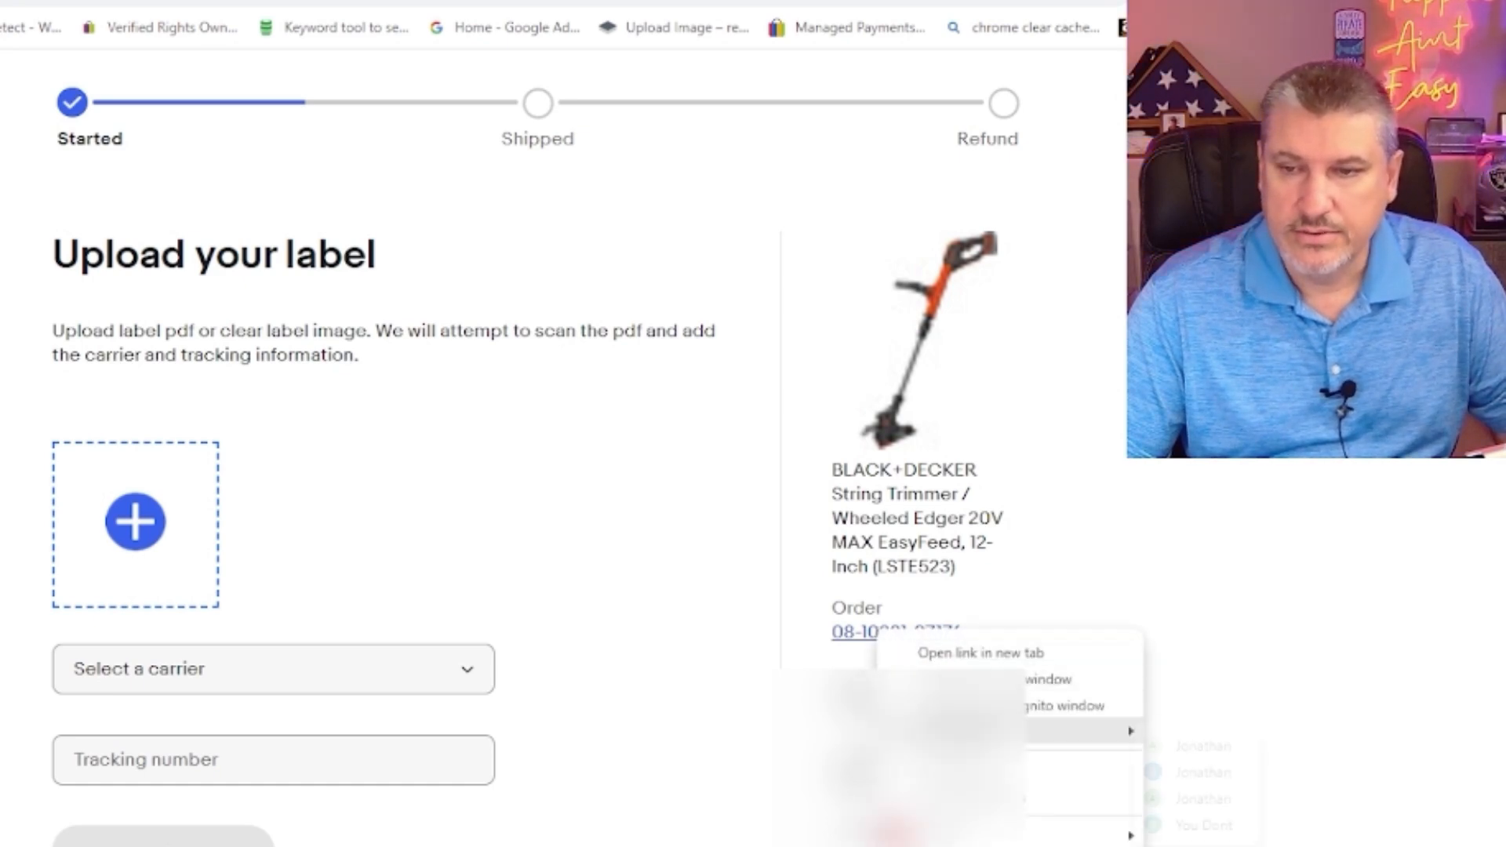
left_click(971, 657)
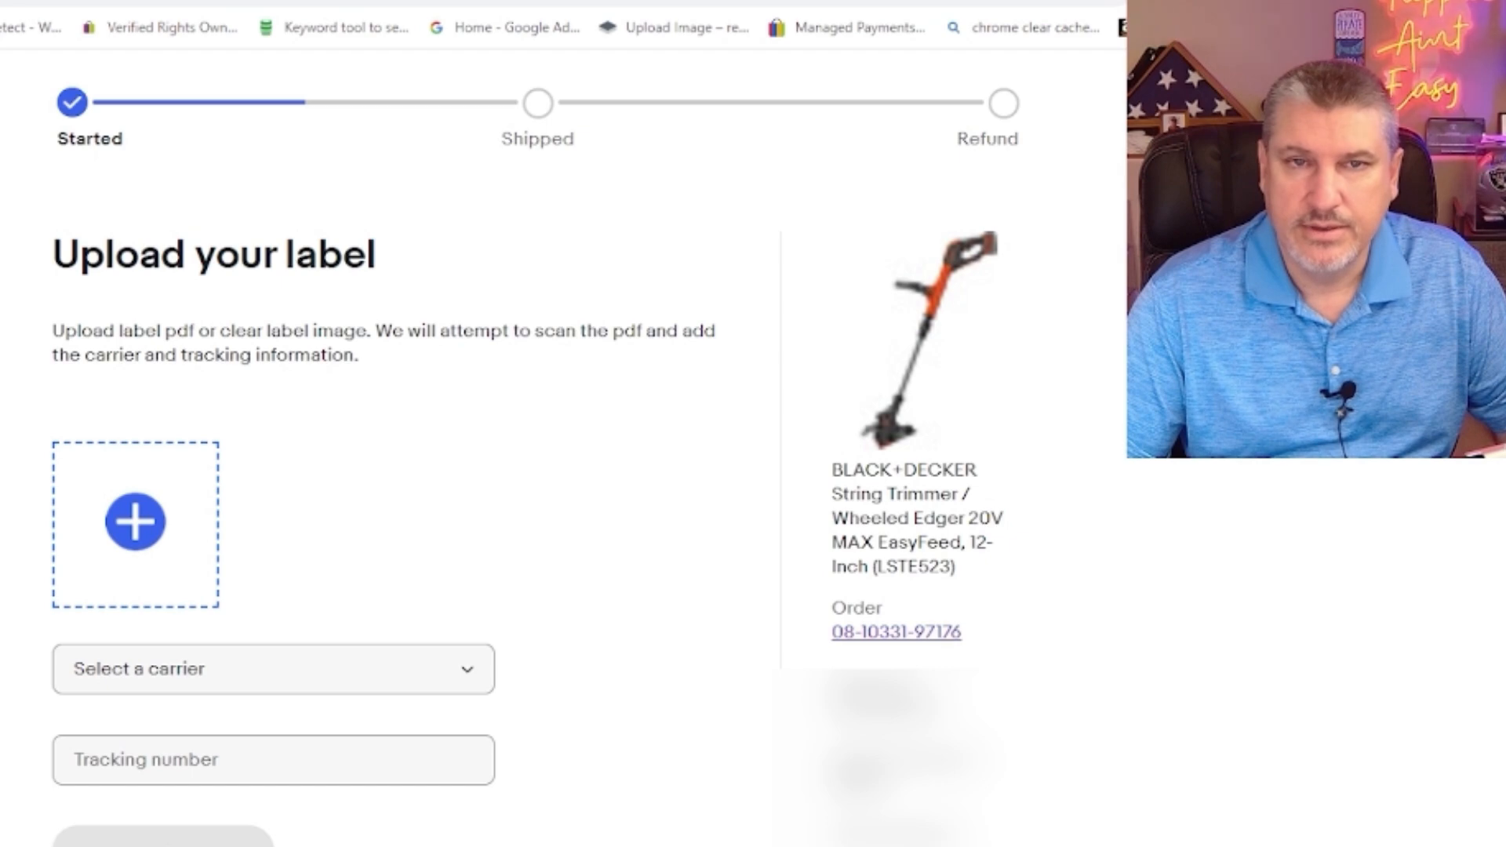
left_click(259, 2)
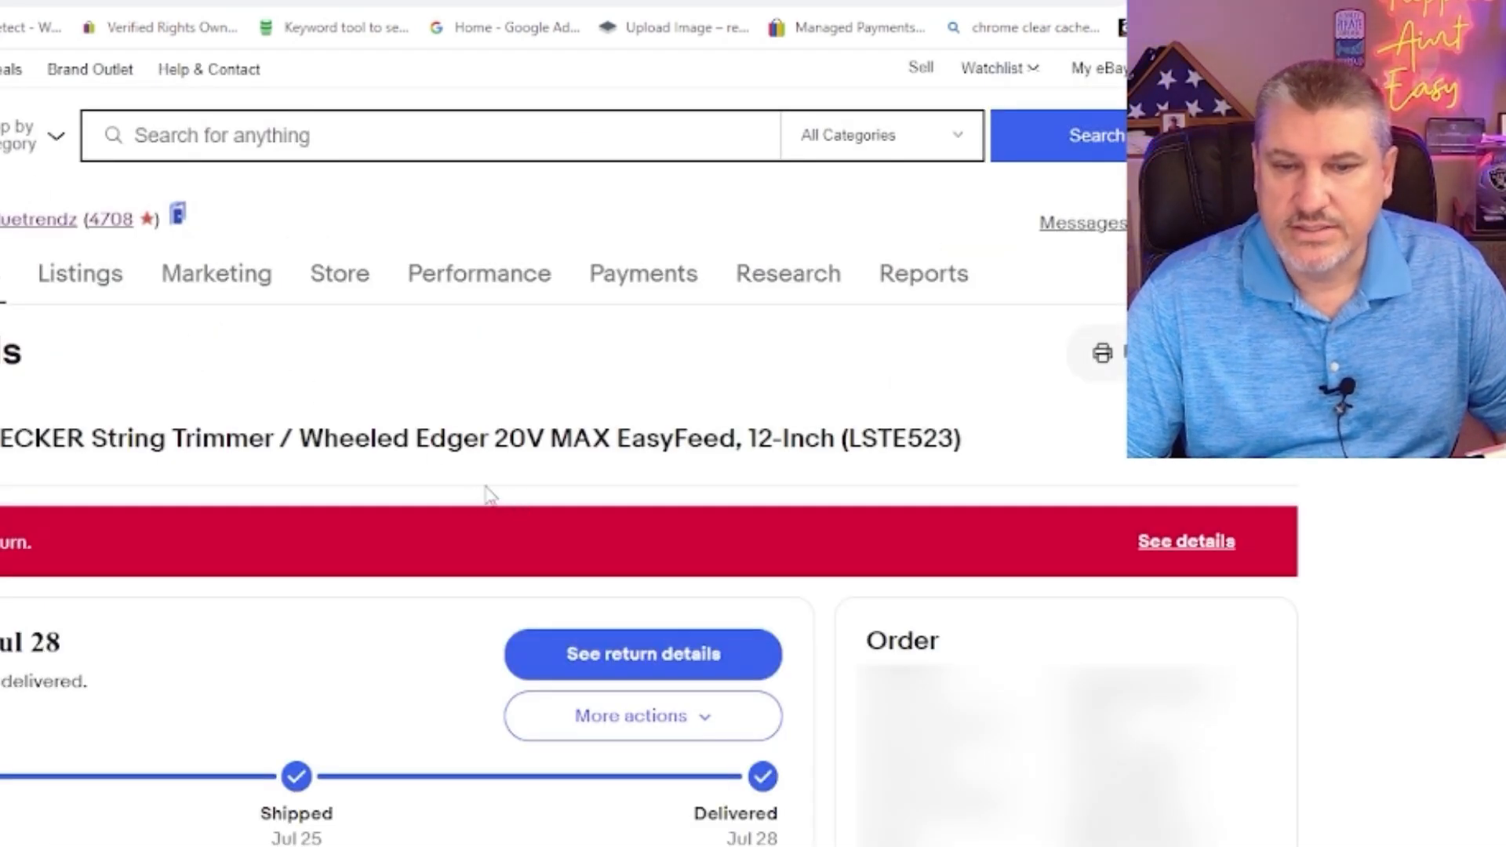
scroll(471, 494, "down", 3)
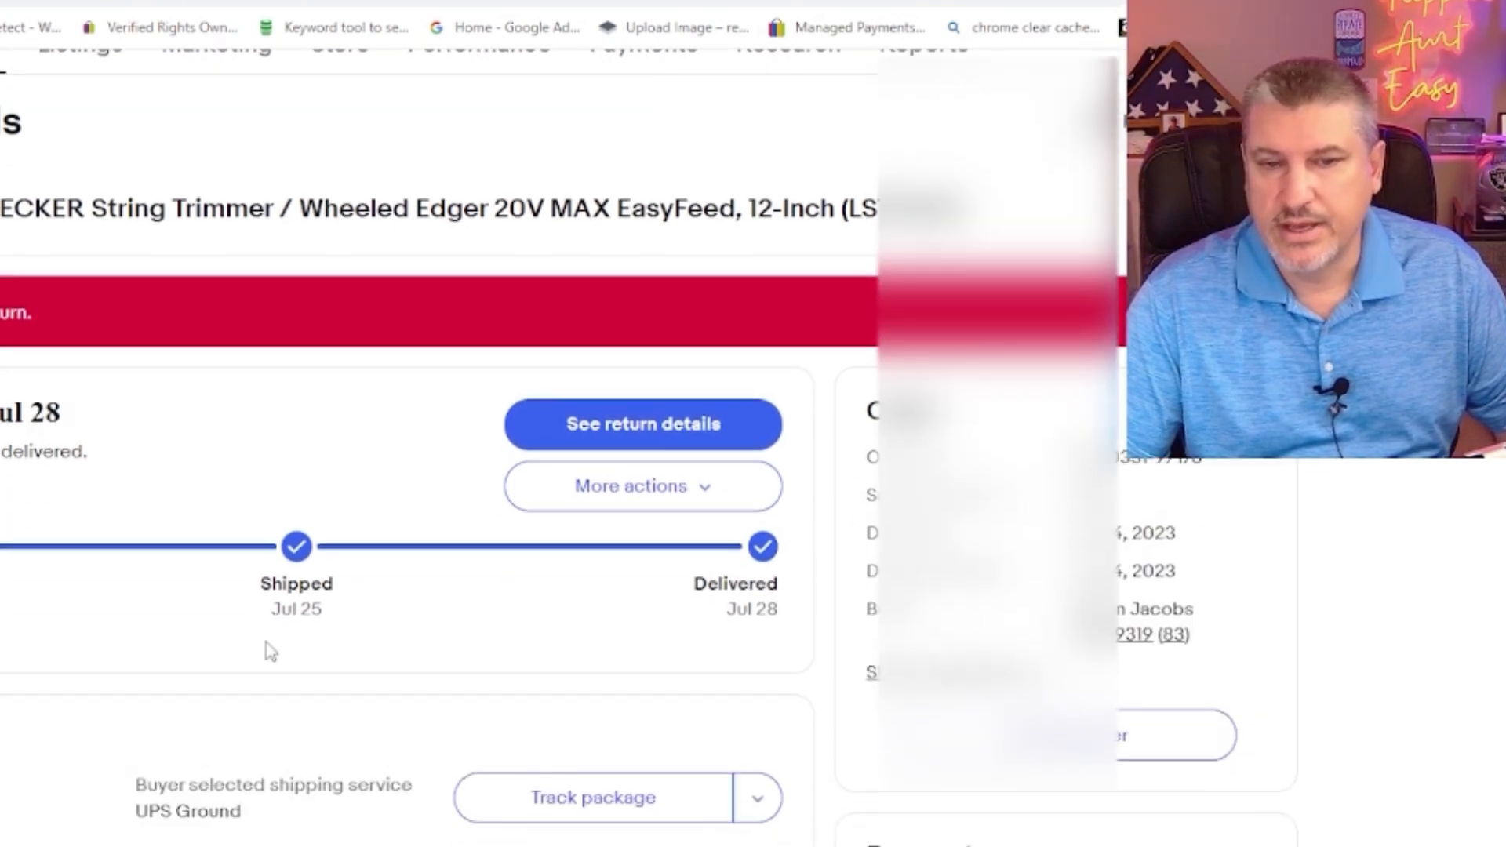
scroll(258, 659, "down", 5)
scroll(237, 668, "down", 1)
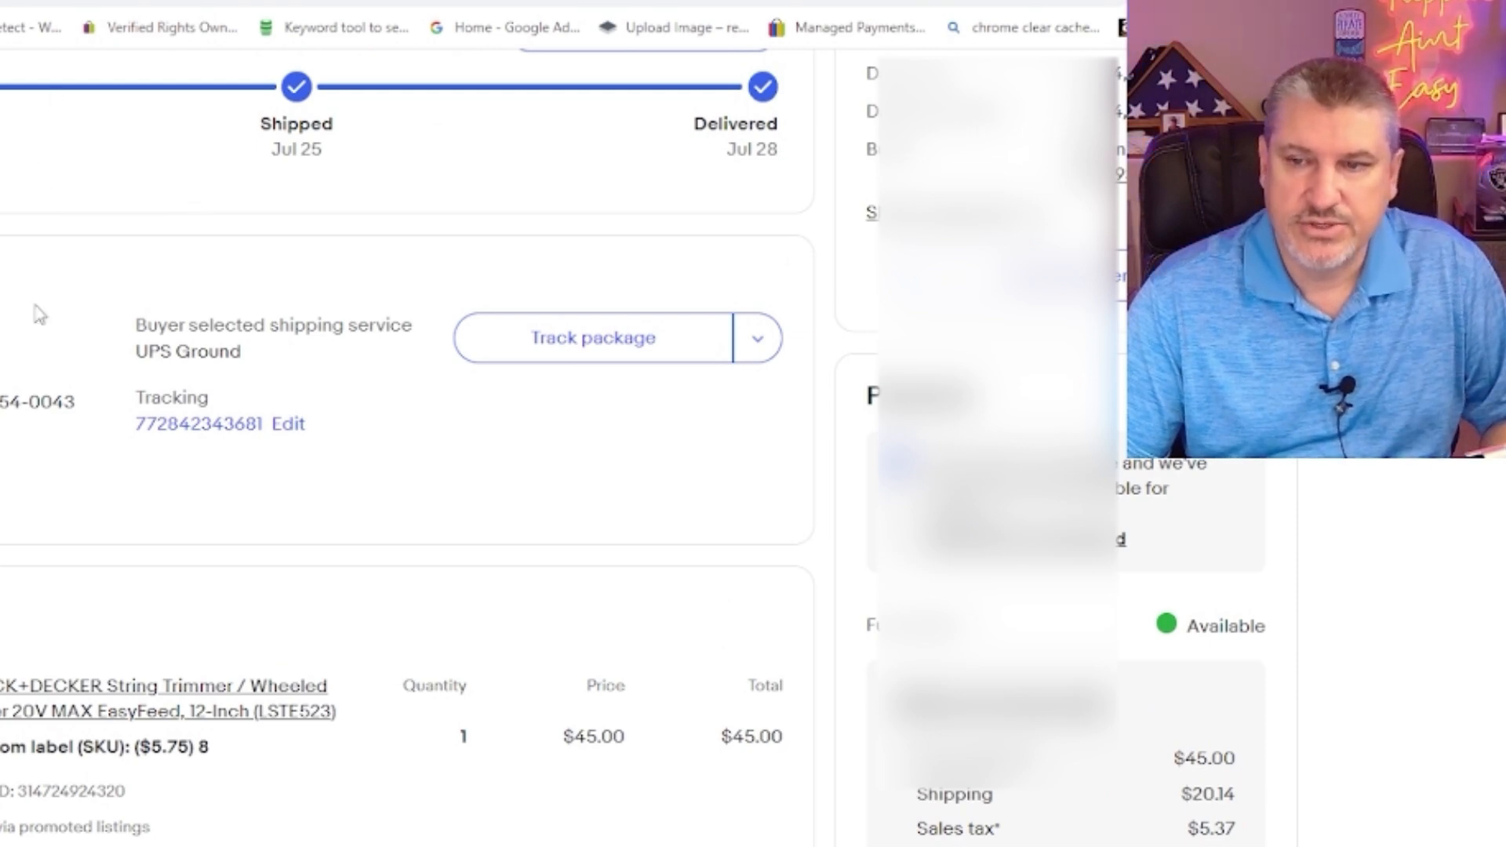
scroll(185, 318, "up", 1)
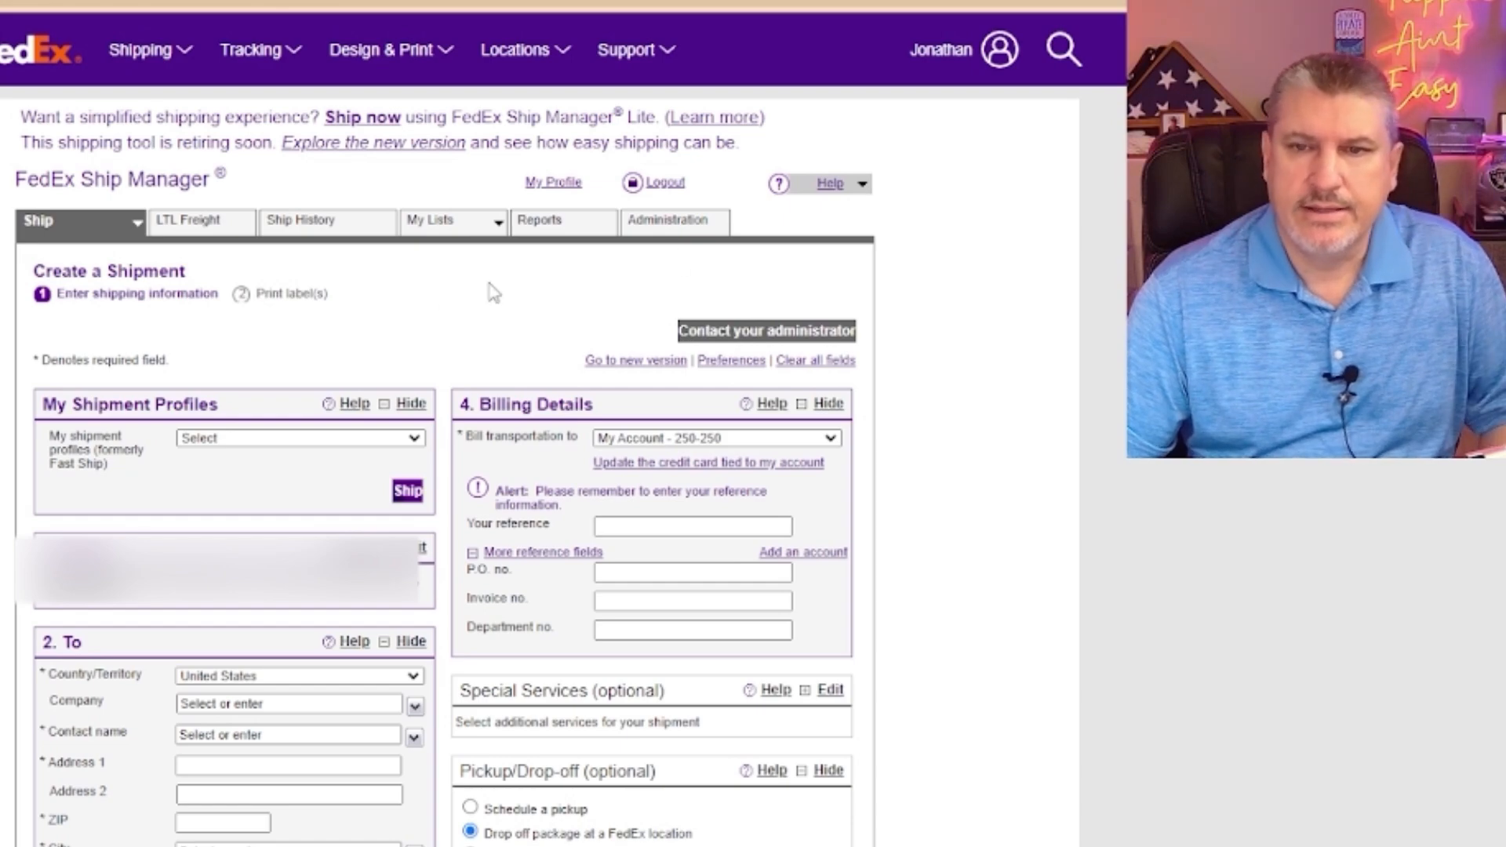
Step: Switch to FedEx Ship Manager and examine the blank shipment form's recipient, package, billing and drop-off sections
scroll(296, 470, "down", 8)
scroll(386, 484, "up", 2)
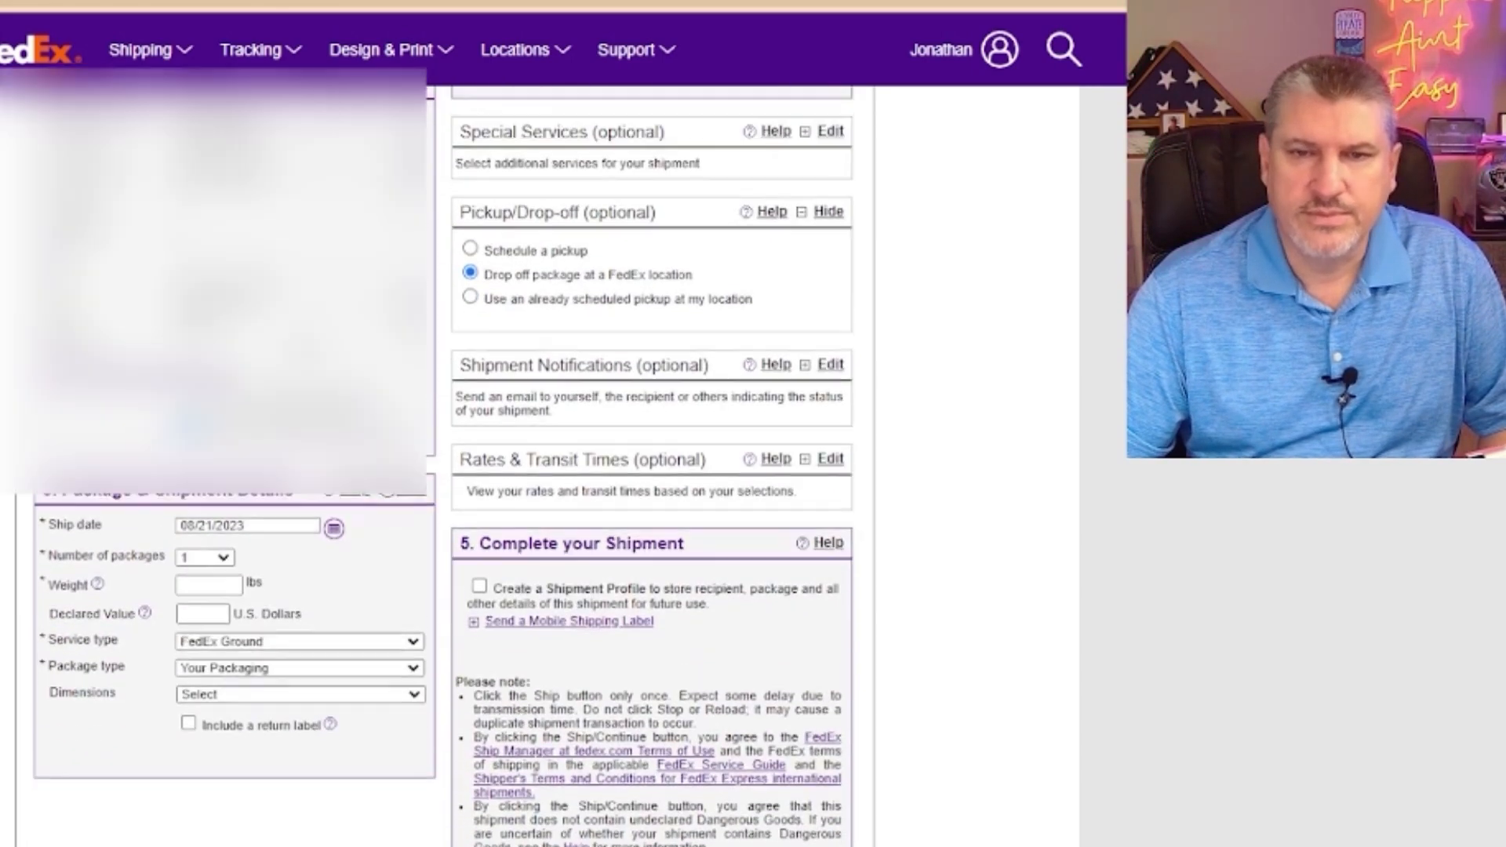
scroll(439, 458, "up", 5)
scroll(142, 510, "down", 8)
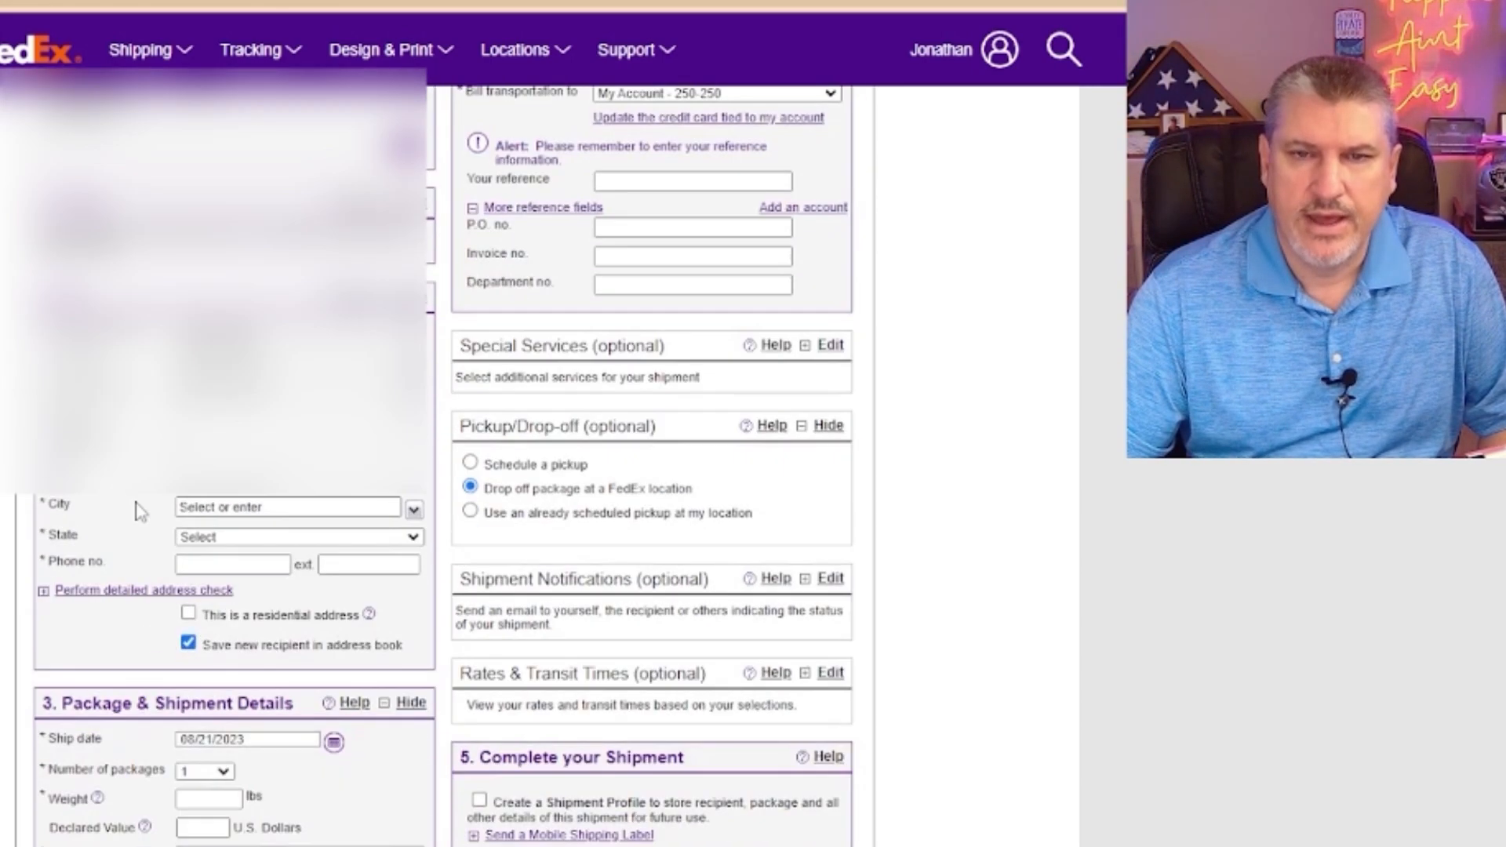
scroll(142, 510, "up", 4)
scroll(141, 510, "down", 3)
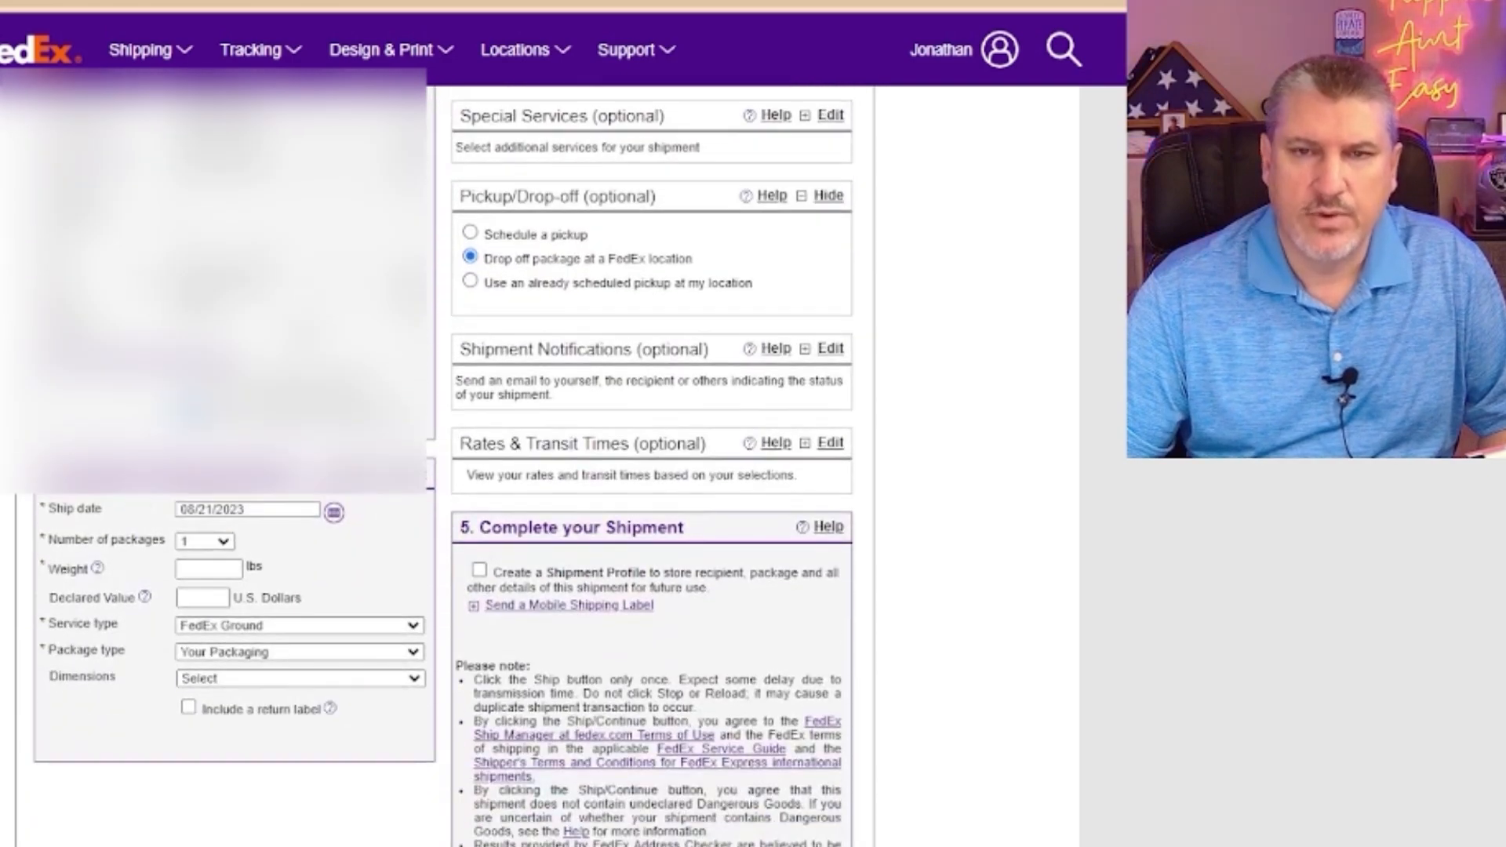
scroll(221, 245, "up", 1)
scroll(222, 245, "down", 1)
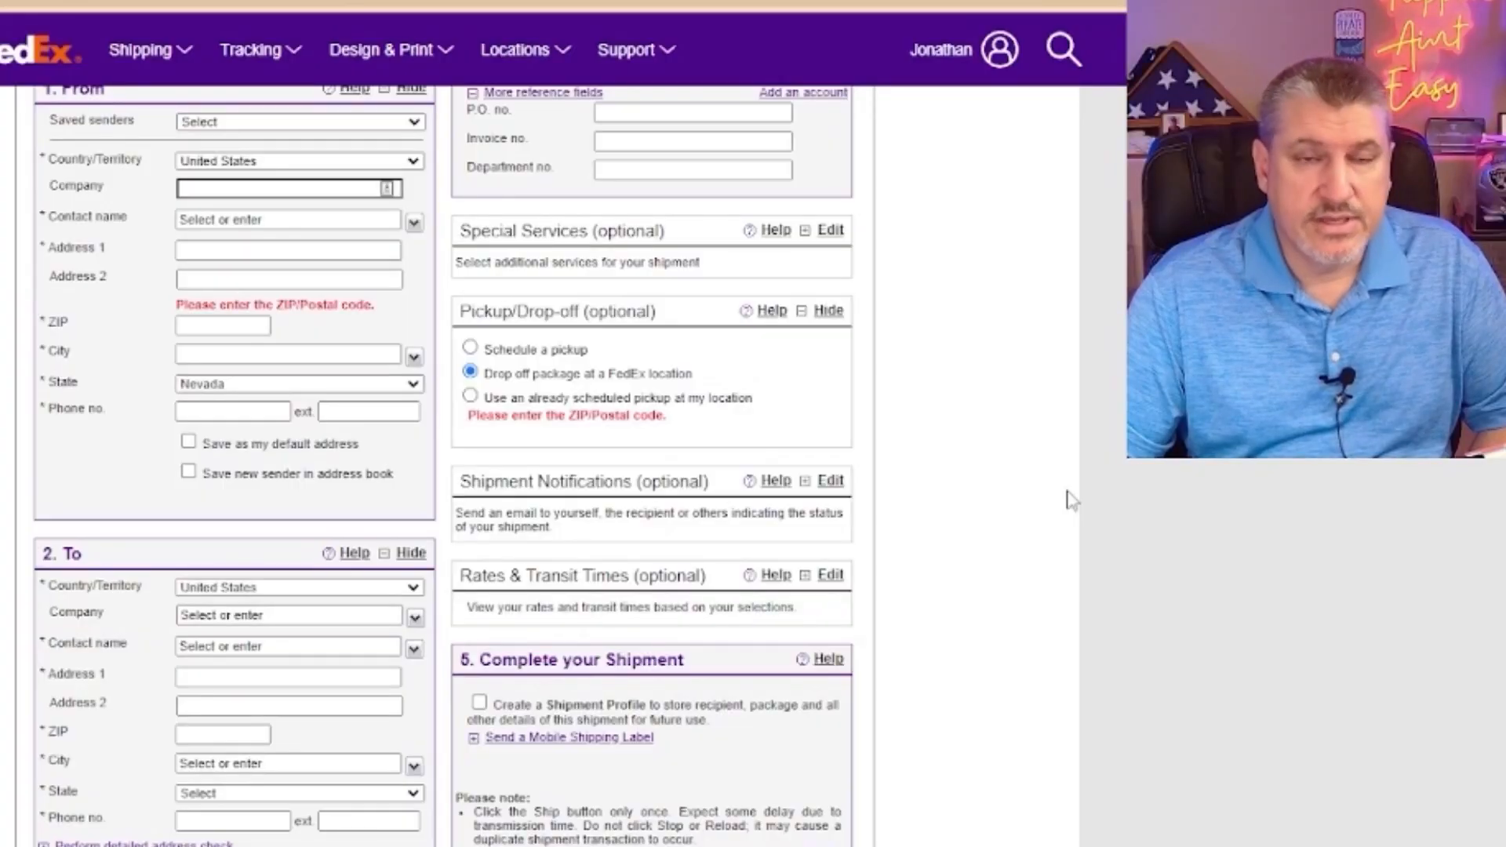
Step: Examine the sender address fields in the From section and the recipient fields in the To section
scroll(549, 518, "up", 6)
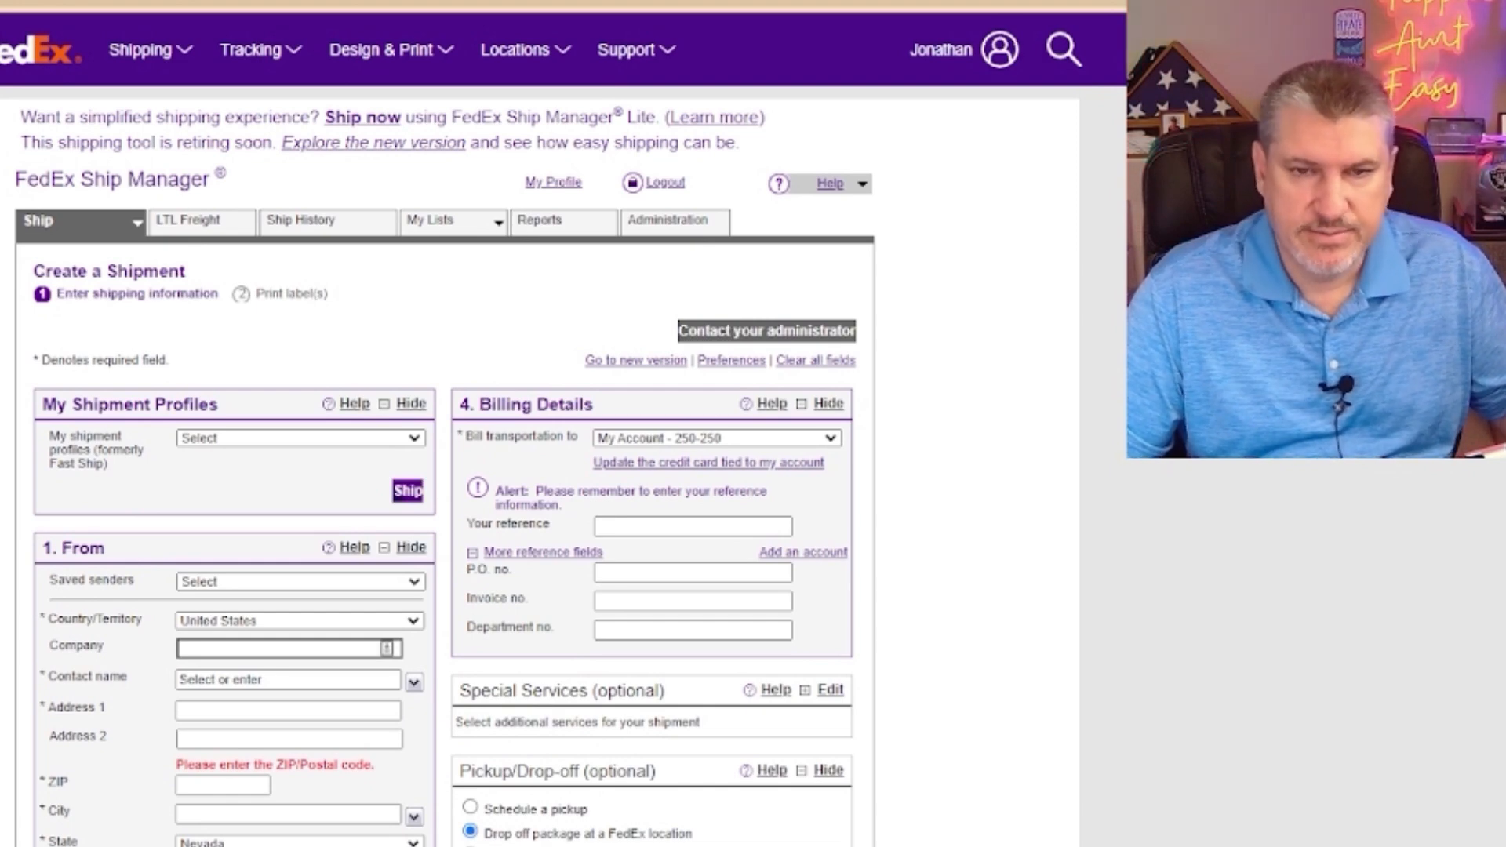
scroll(203, 540, "down", 2)
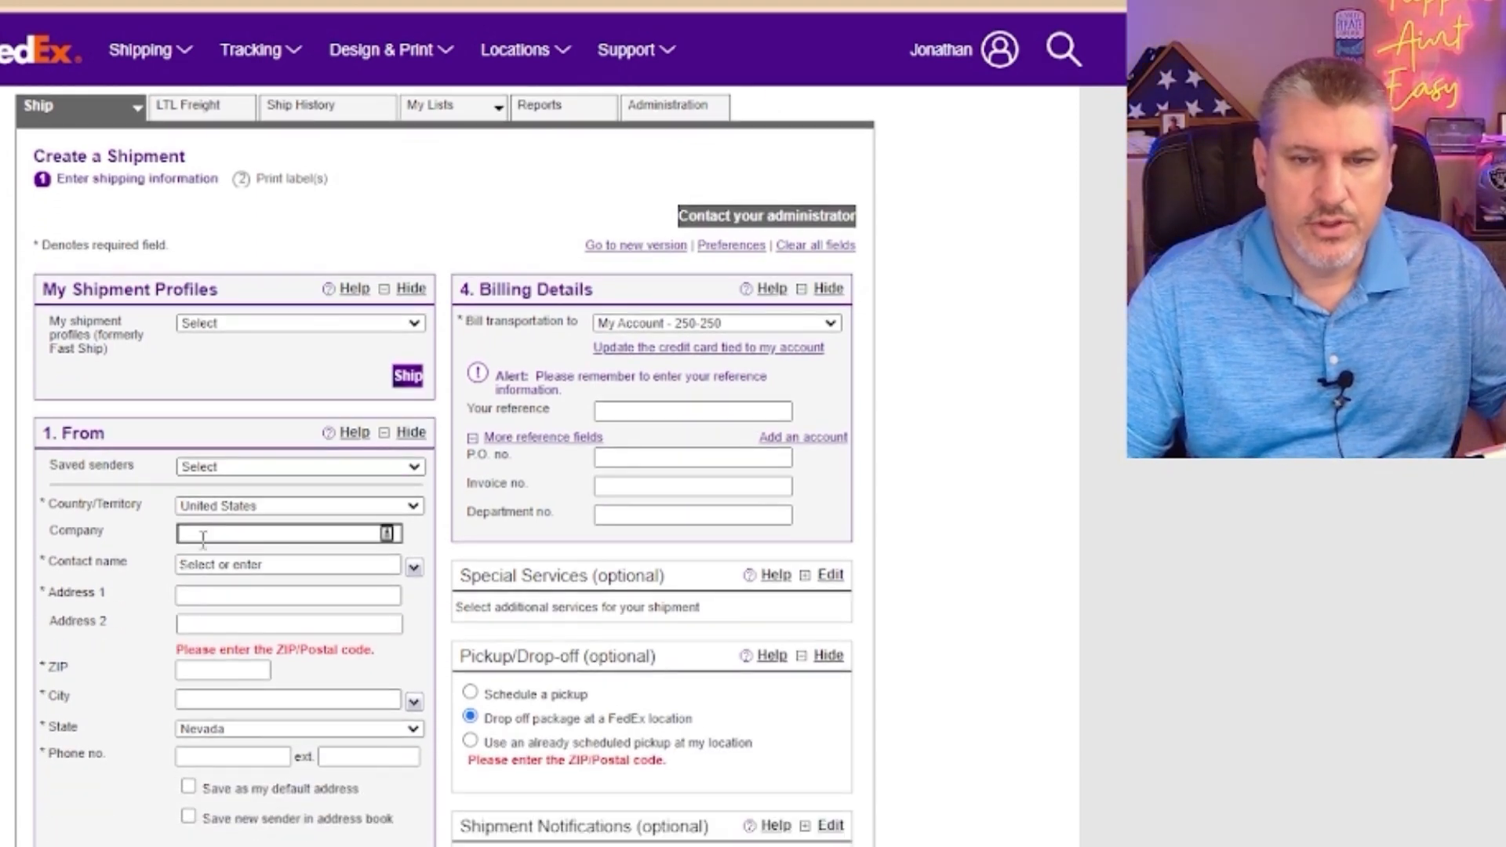
left_click_drag(43, 433, 50, 433)
left_click(128, 439)
left_click(134, 444)
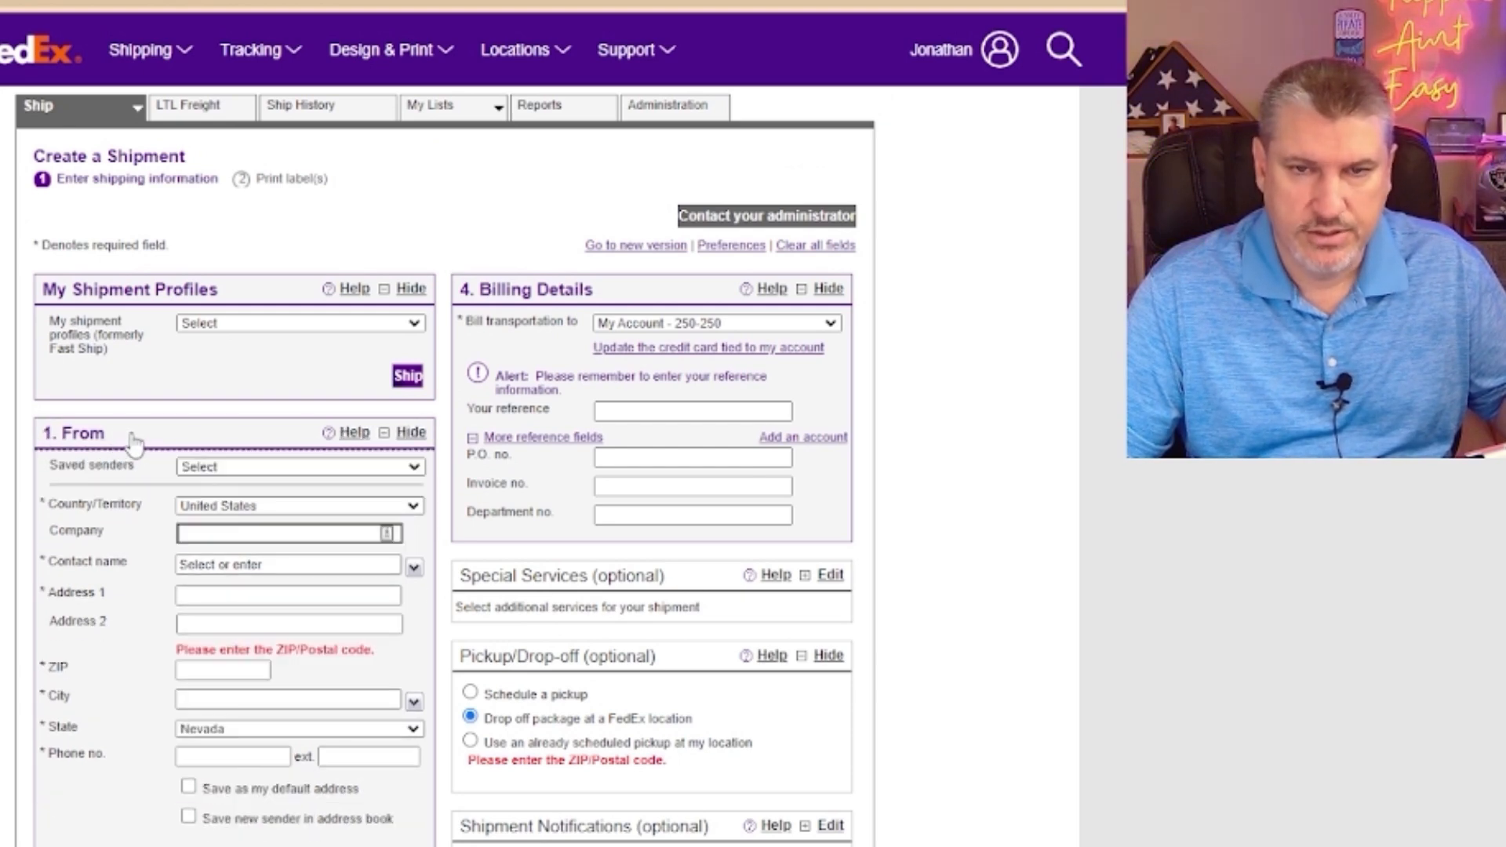
scroll(118, 471, "down", 4)
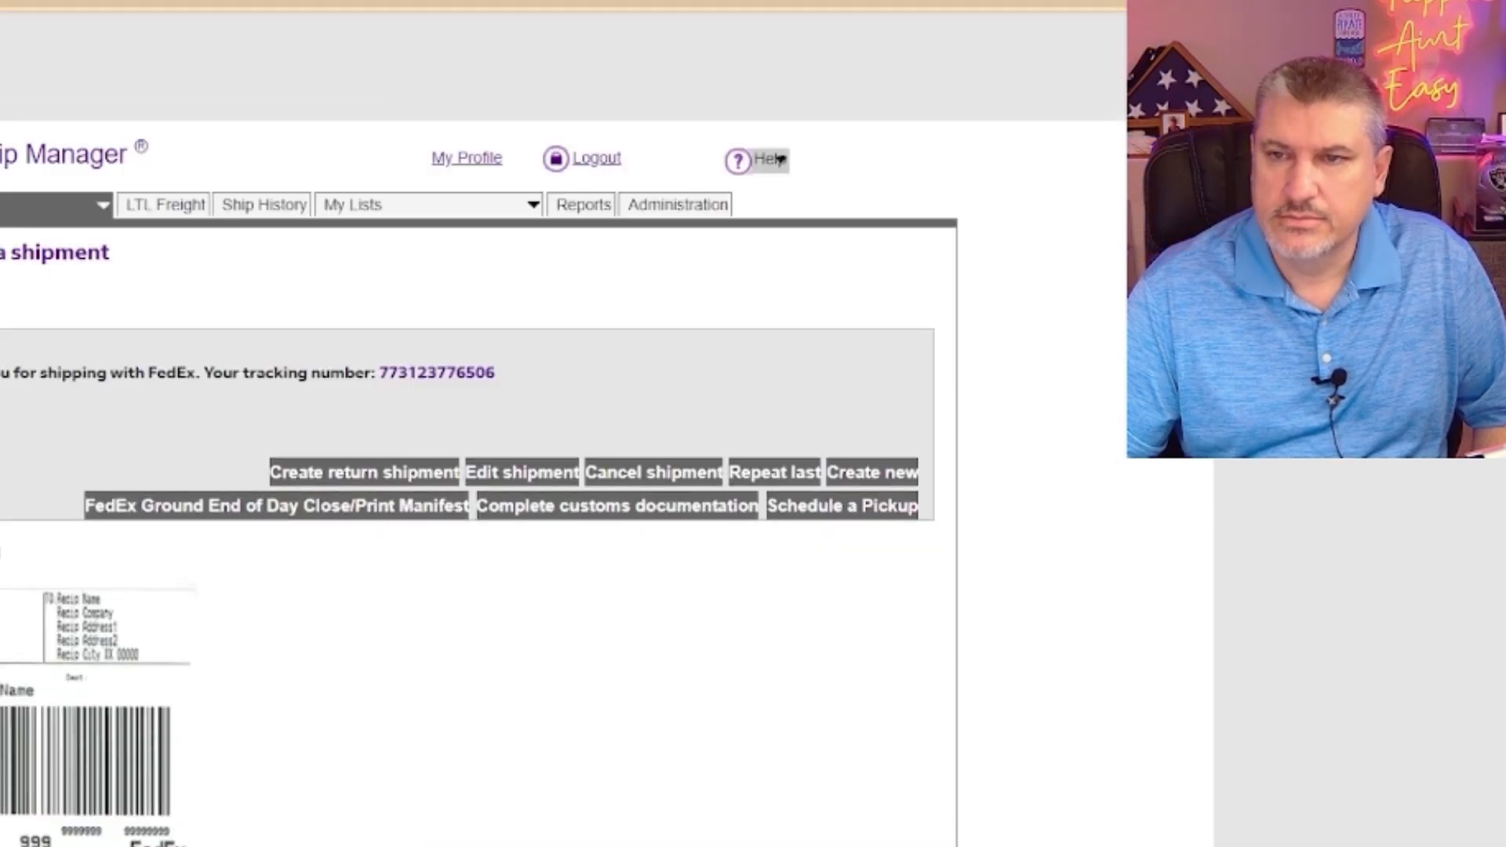
Step: Review the FedEx shipment confirmation page, including the tracking number and the label preview
scroll(765, 473, "down", 3)
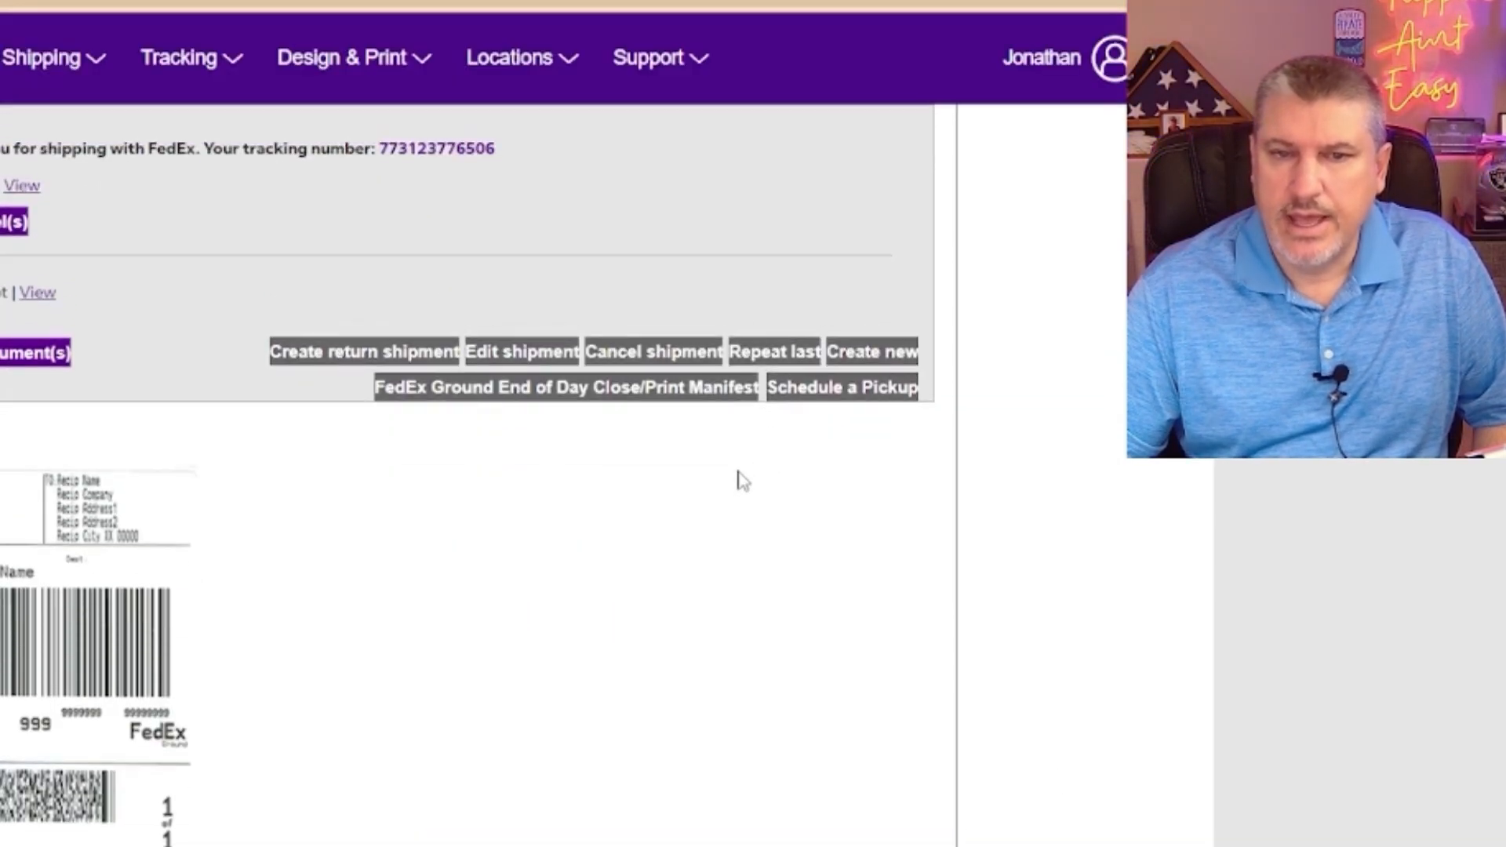
scroll(655, 503, "up", 3)
left_click_drag(501, 383, 386, 379)
left_click(576, 389)
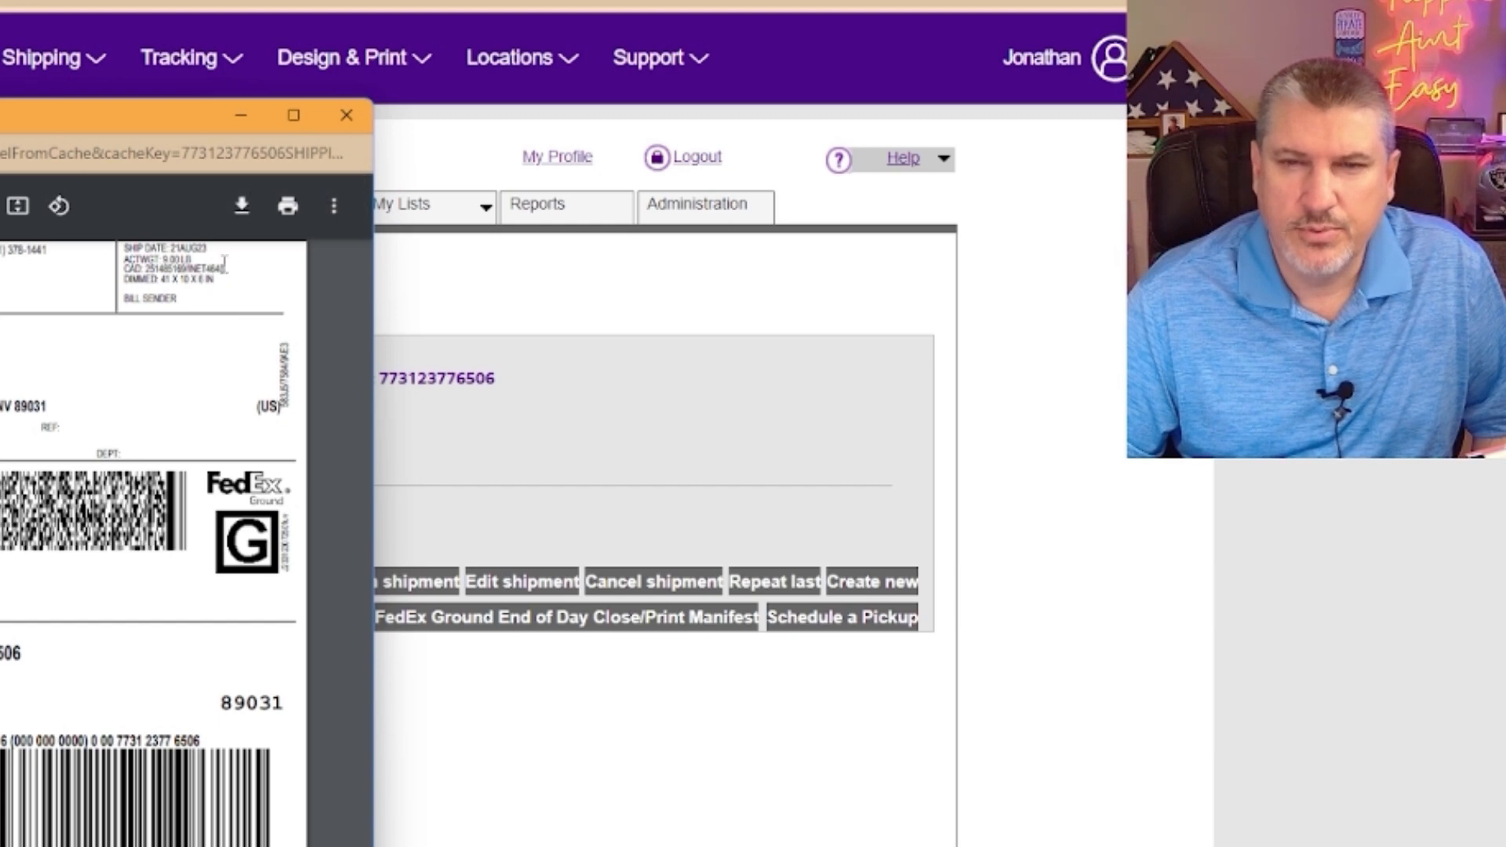
Step: Print the FedEx return label with Save as PDF as the destination
left_click(289, 208)
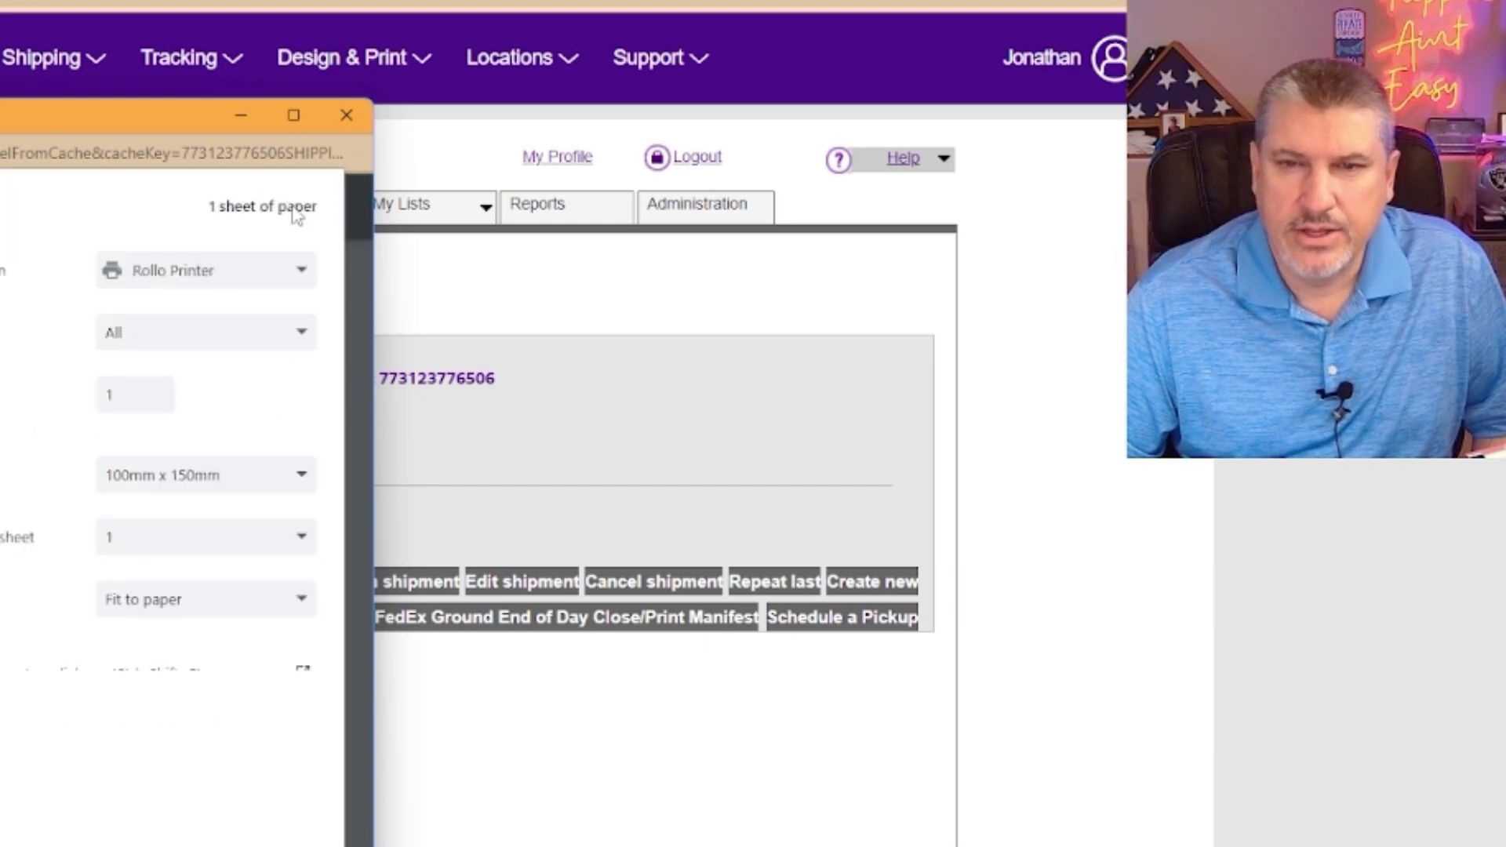
left_click(202, 275)
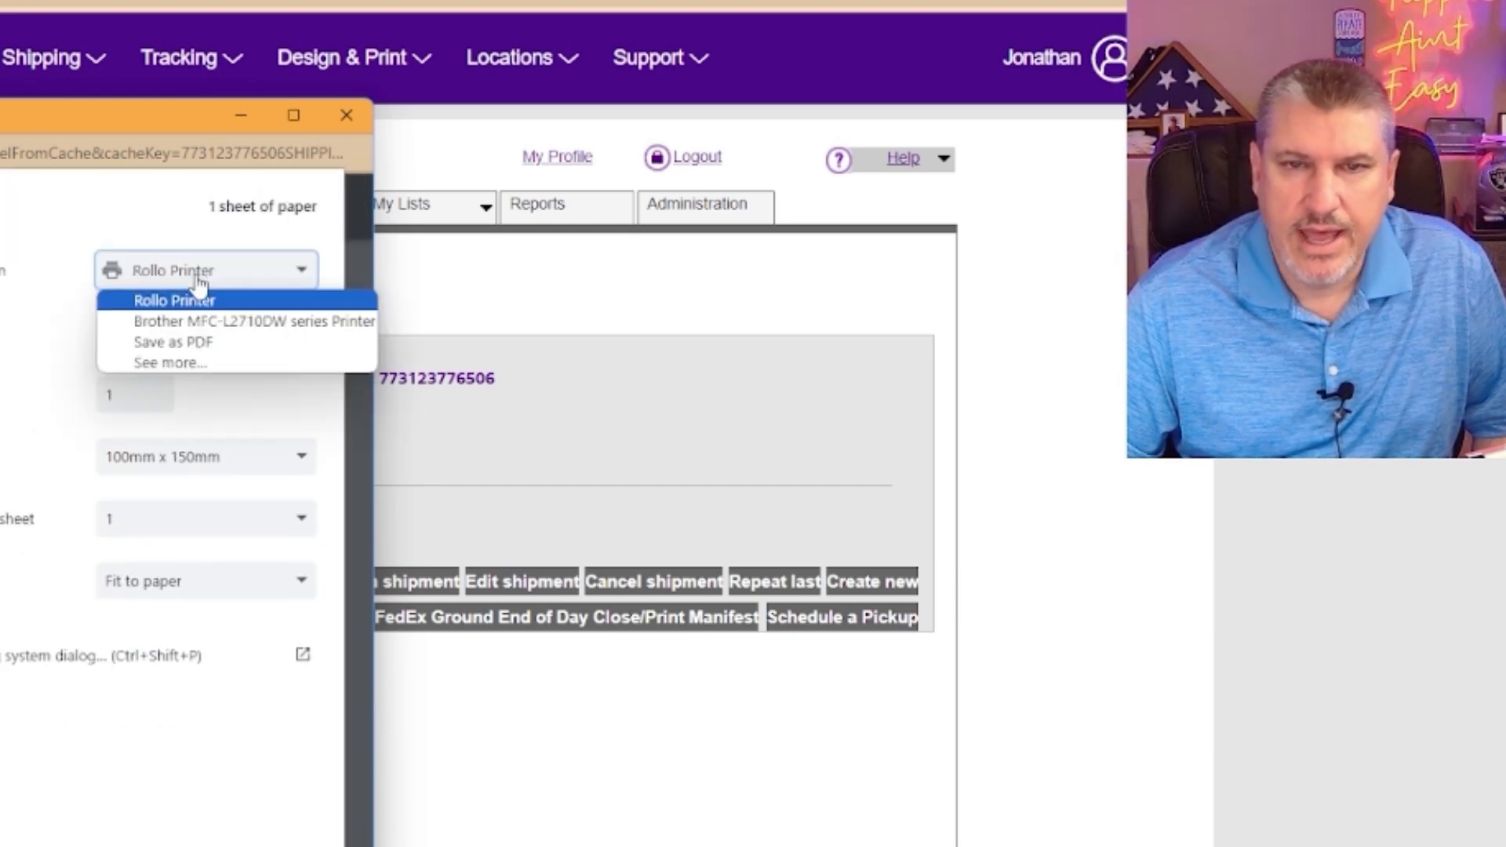
left_click(180, 345)
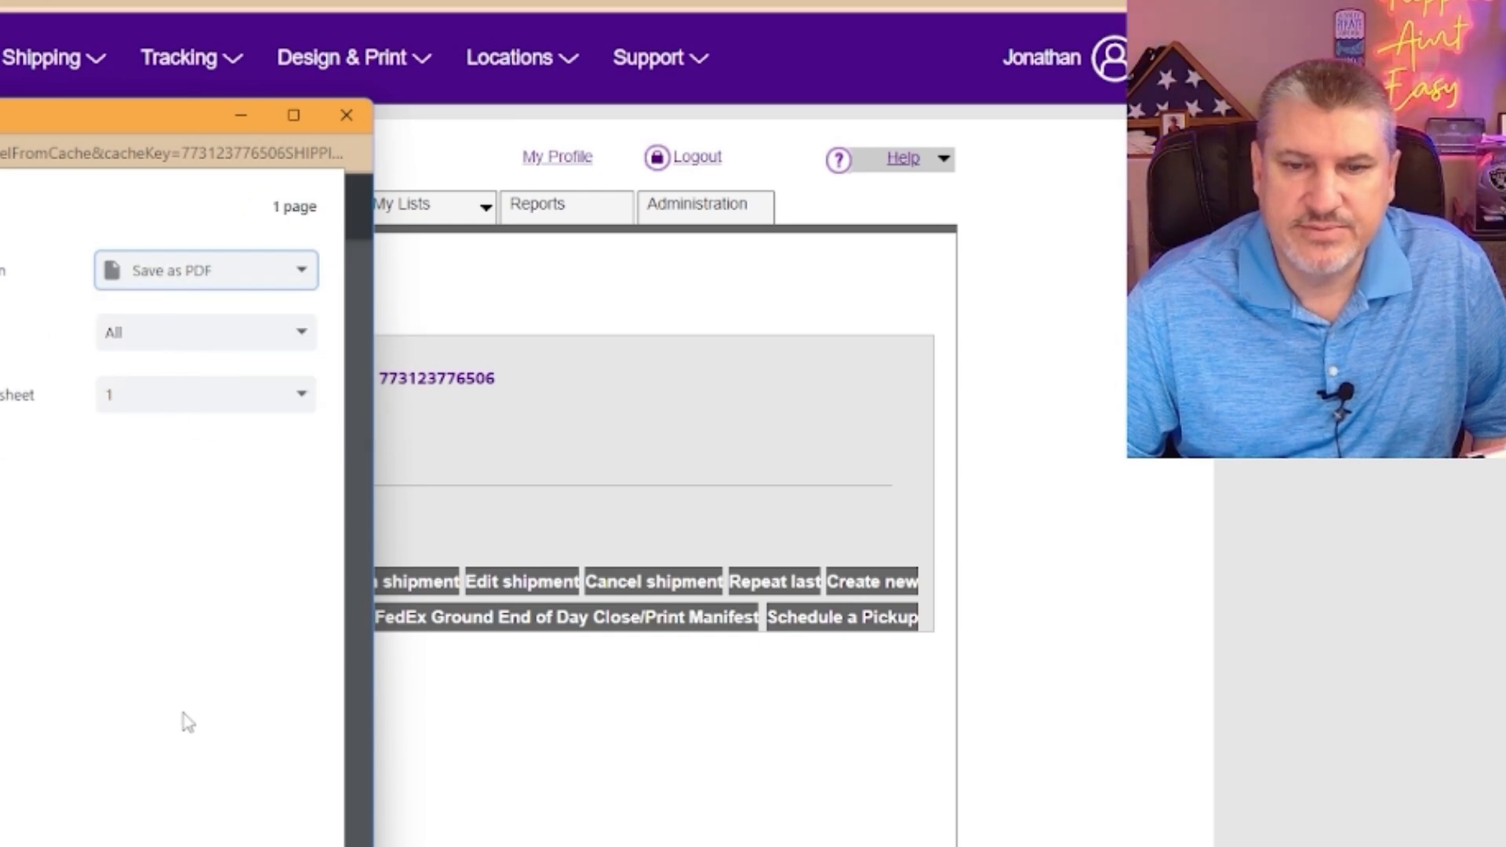
left_click(188, 844)
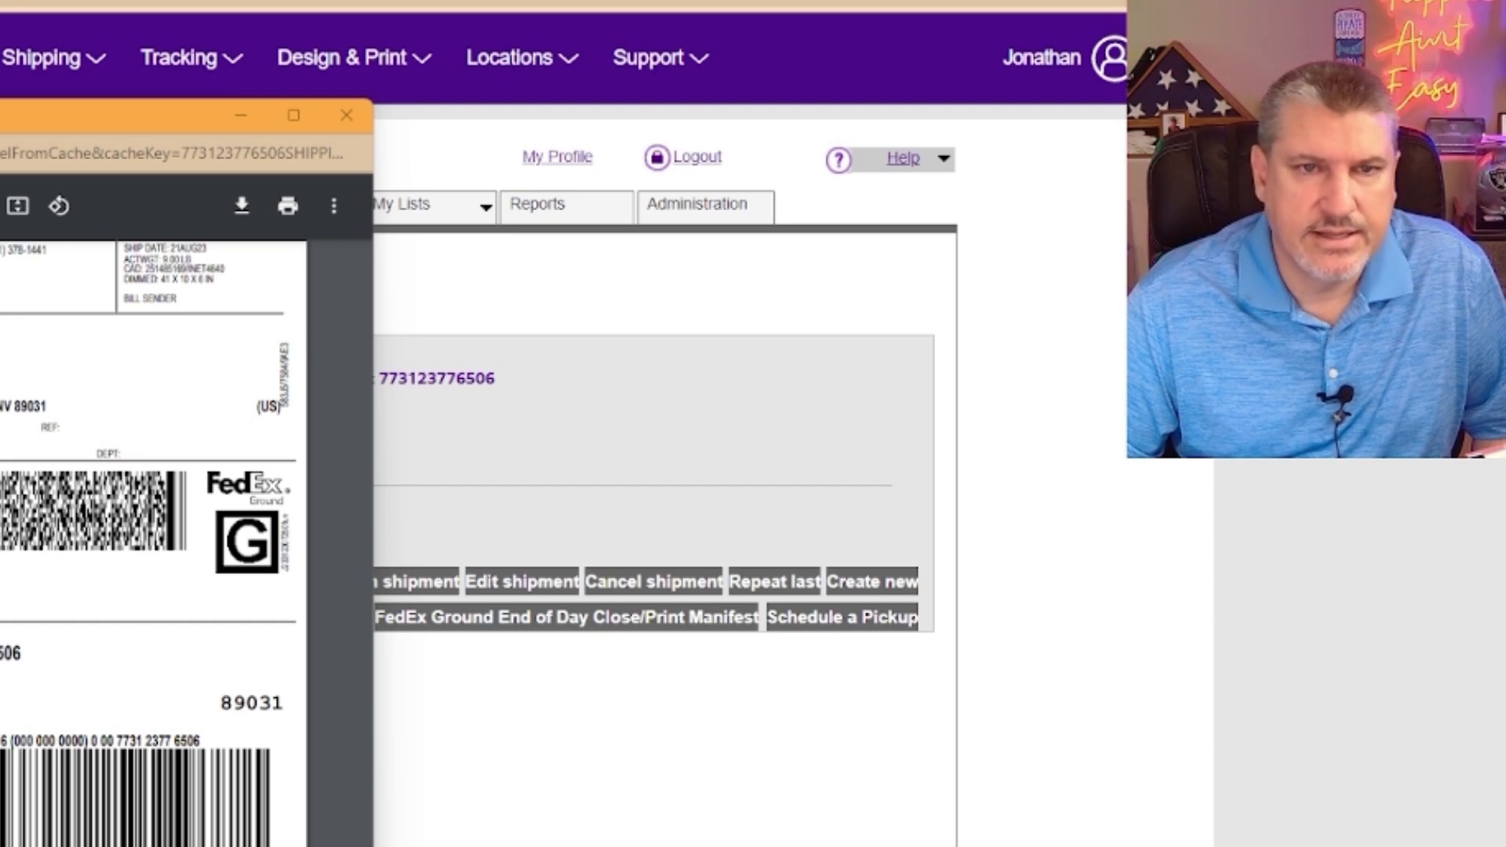
Step: Capture the FedEx label as a screen snip and bring the whole snip into view in Snipping Tool
key("alt+Tab")
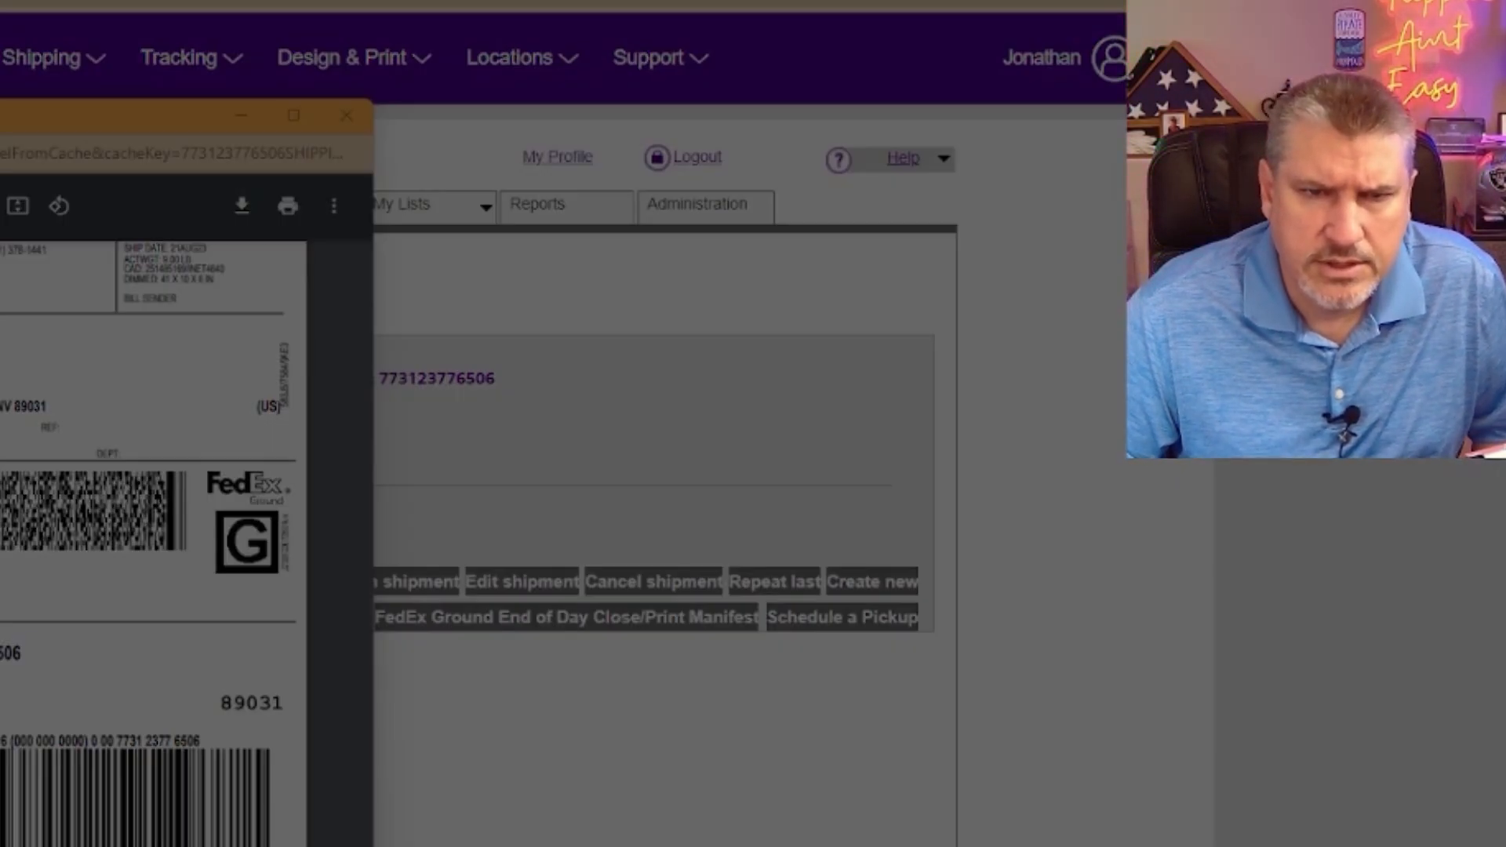
left_click_drag(0, 241, 306, 846)
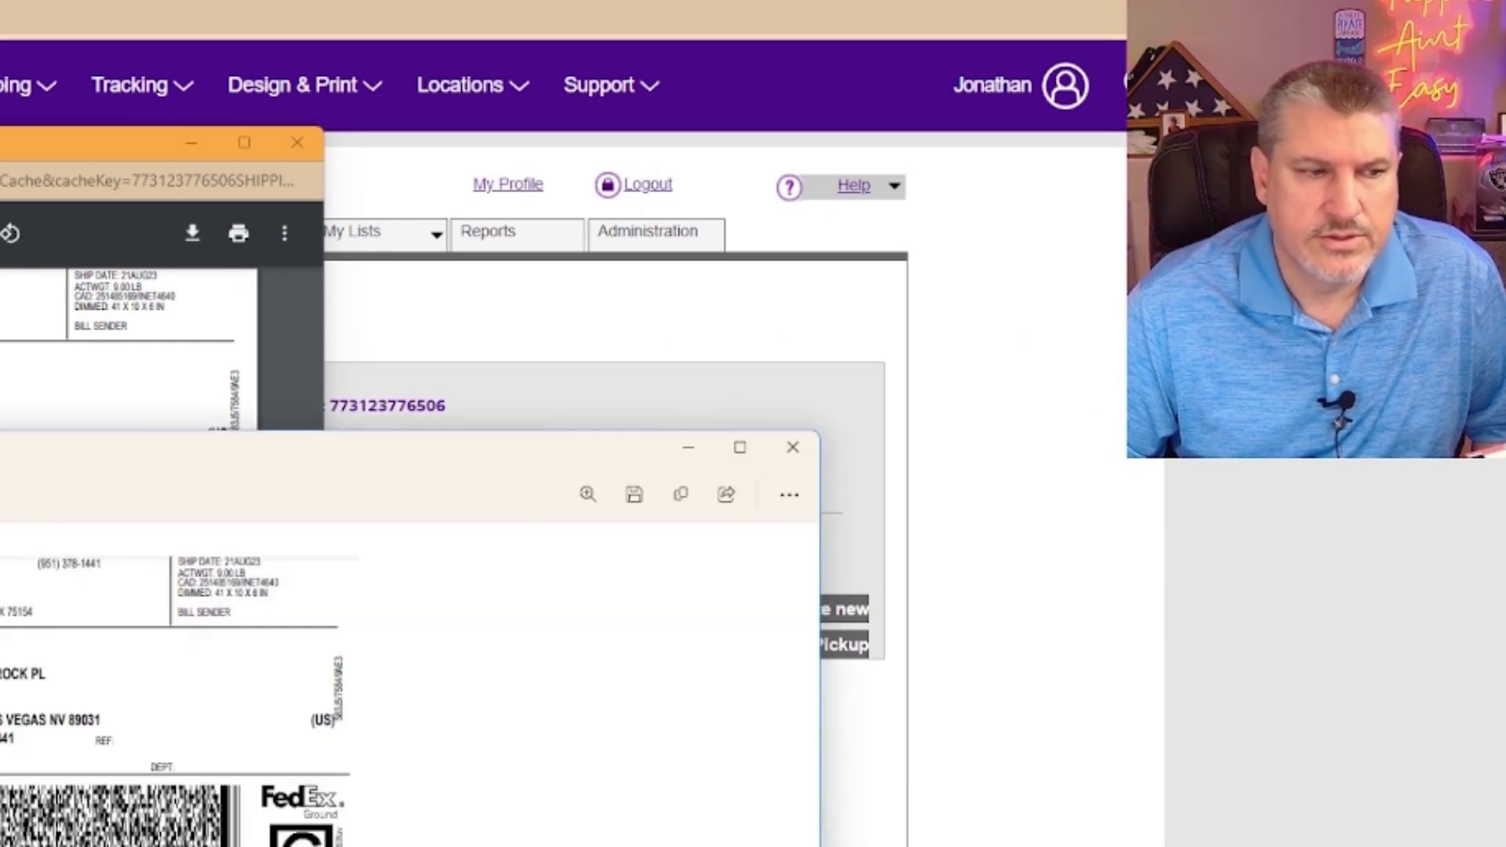
left_click_drag(444, 444, 1098, 148)
Step: Save the snip as a JPG over the existing Fedex Return Label file in Mobile Uploads, and close Snipping Tool
right_click(796, 416)
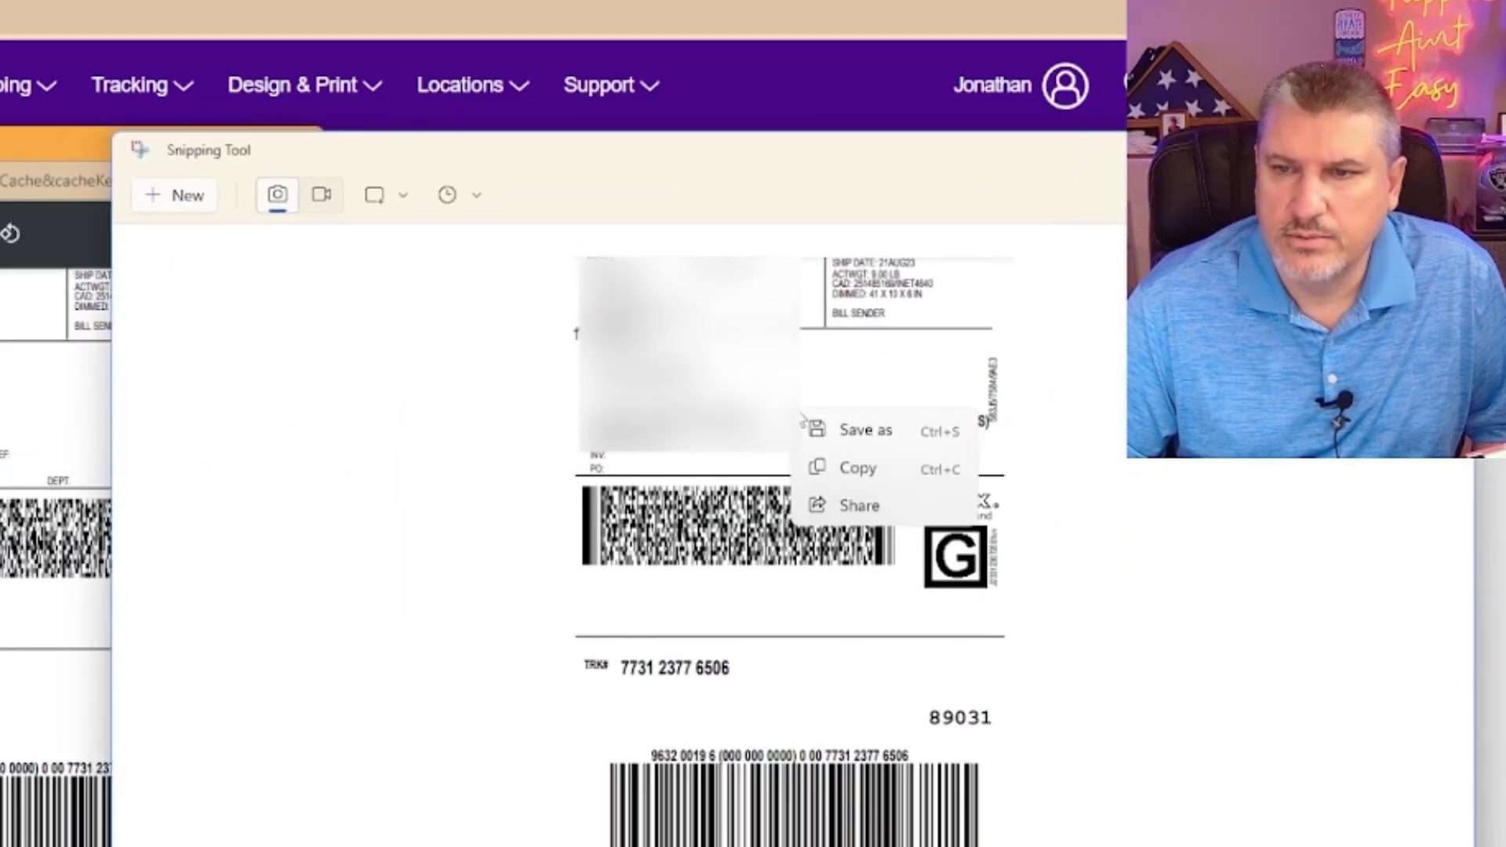
right_click(782, 496)
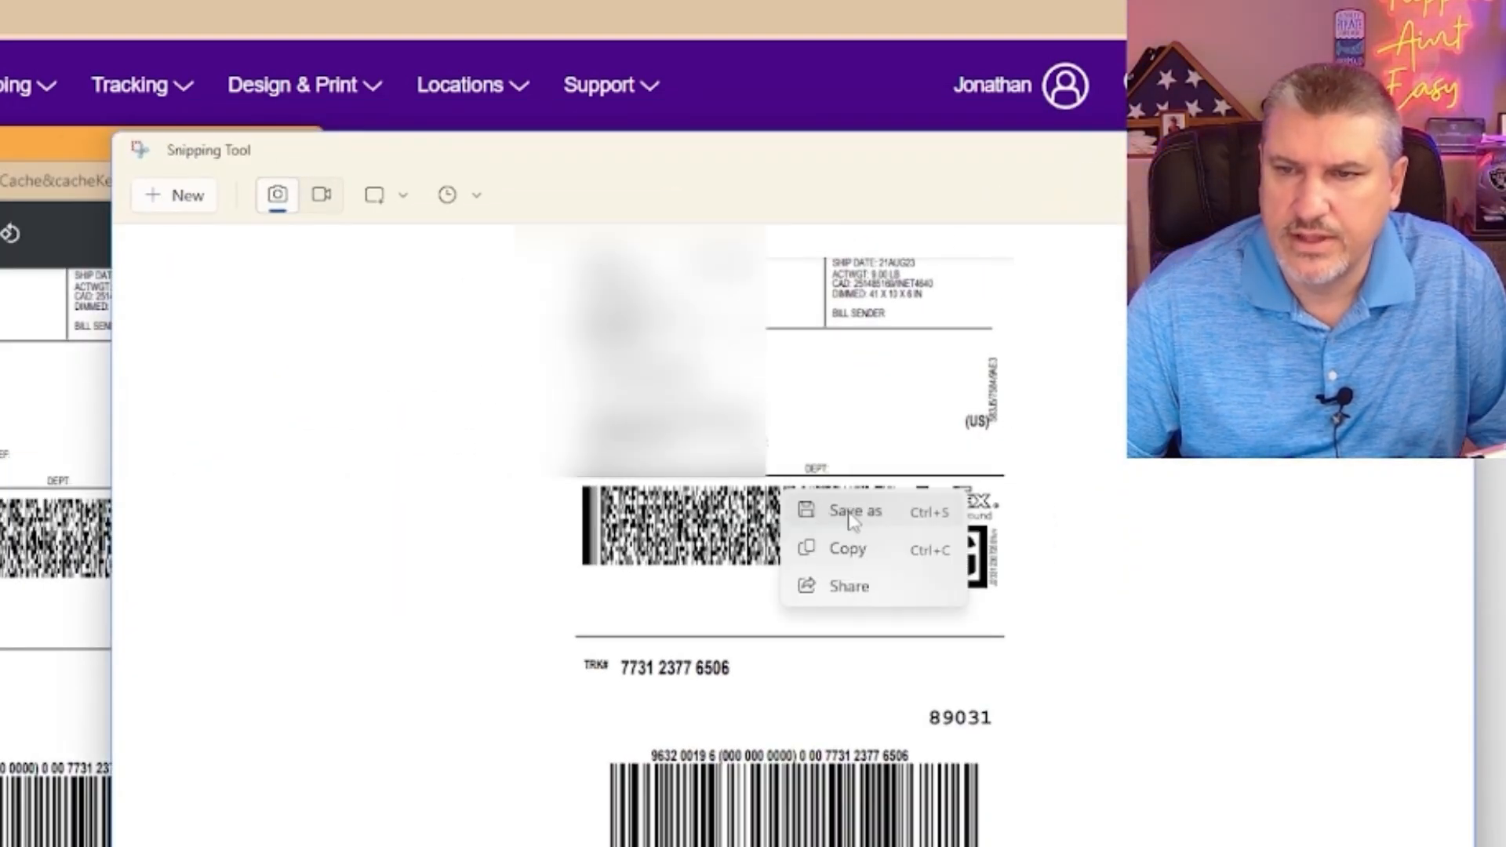
left_click(852, 514)
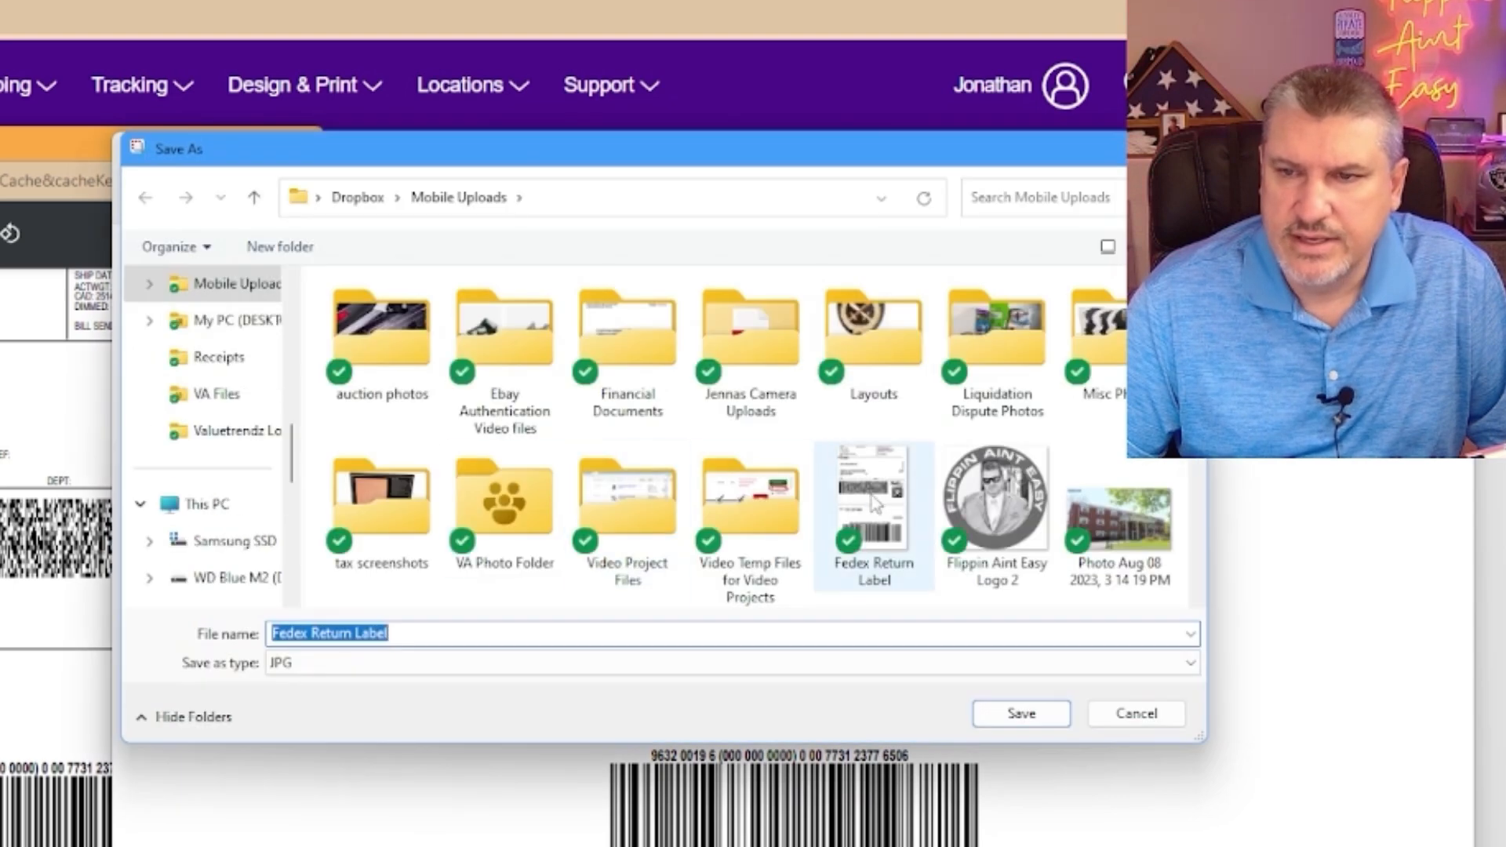
double_click(876, 502)
left_click(548, 557)
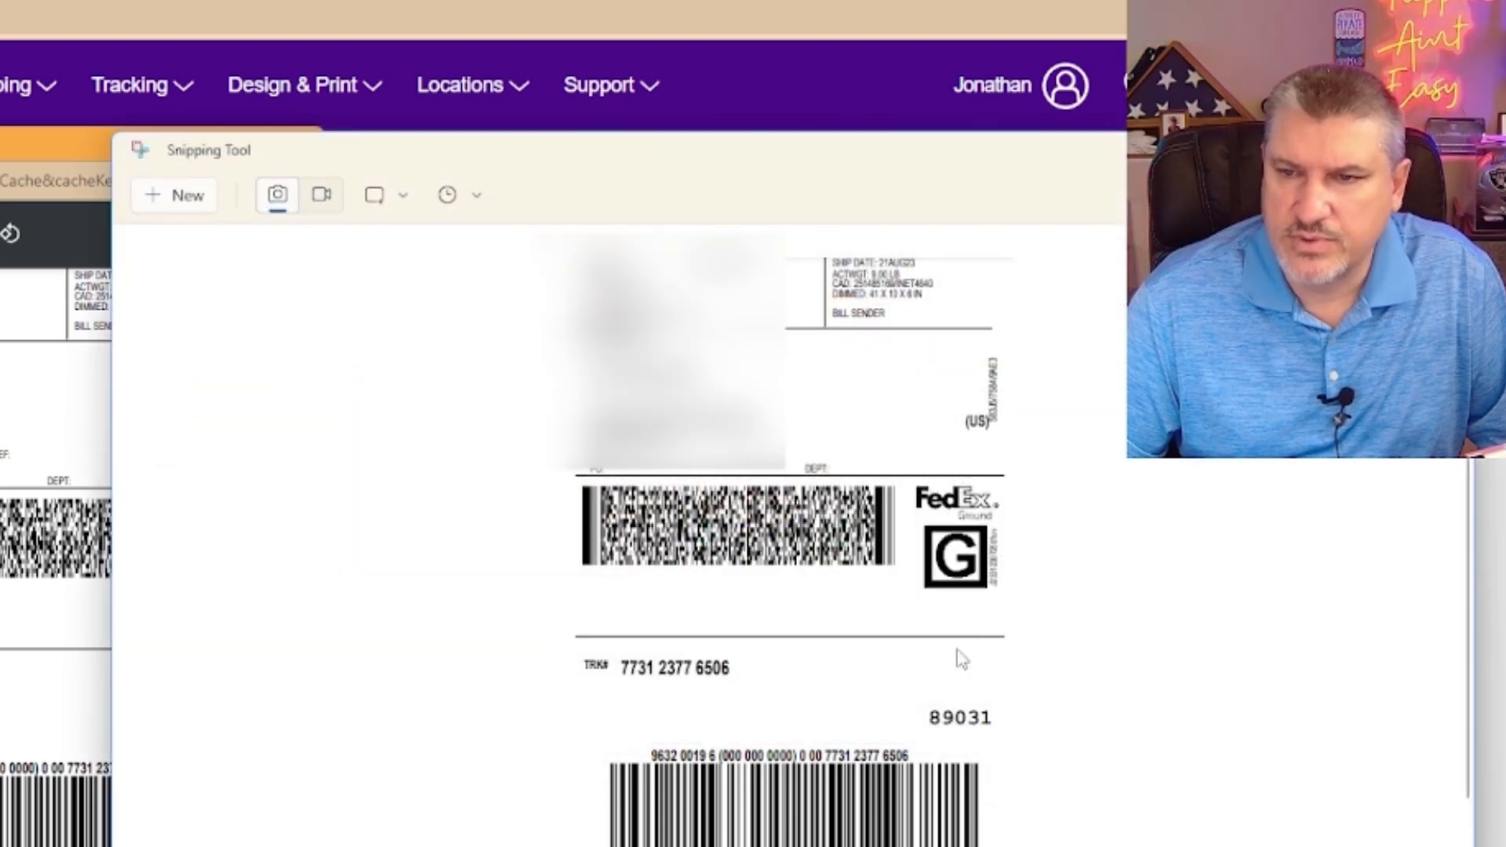
left_click(1451, 150)
left_click(1412, 204)
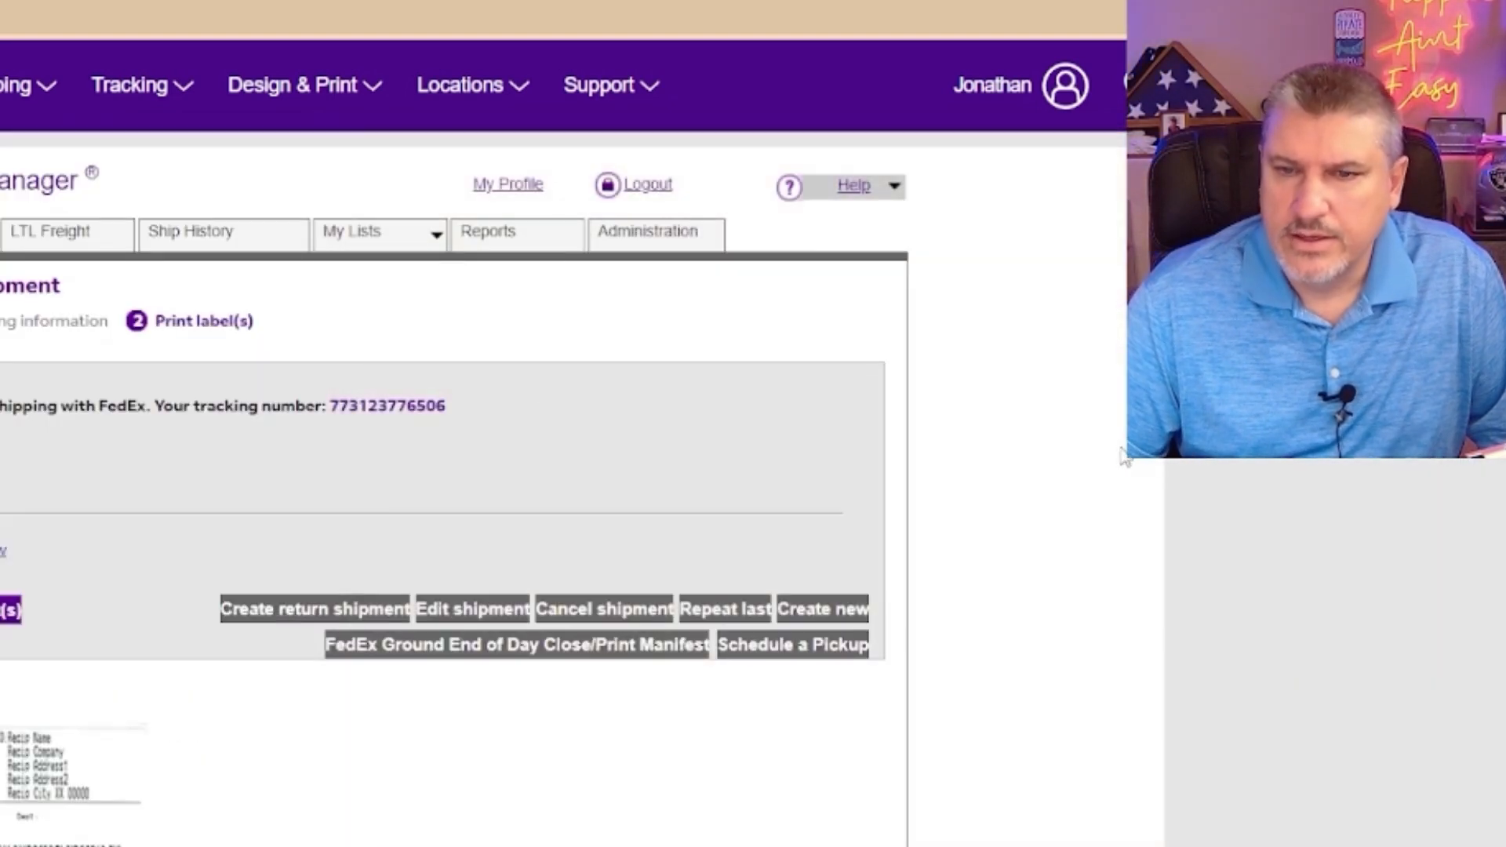
Step: Copy the shipment's tracking number from the FedEx confirmation page
left_click_drag(436, 406, 327, 406)
left_click(447, 419)
left_click_drag(448, 406, 349, 406)
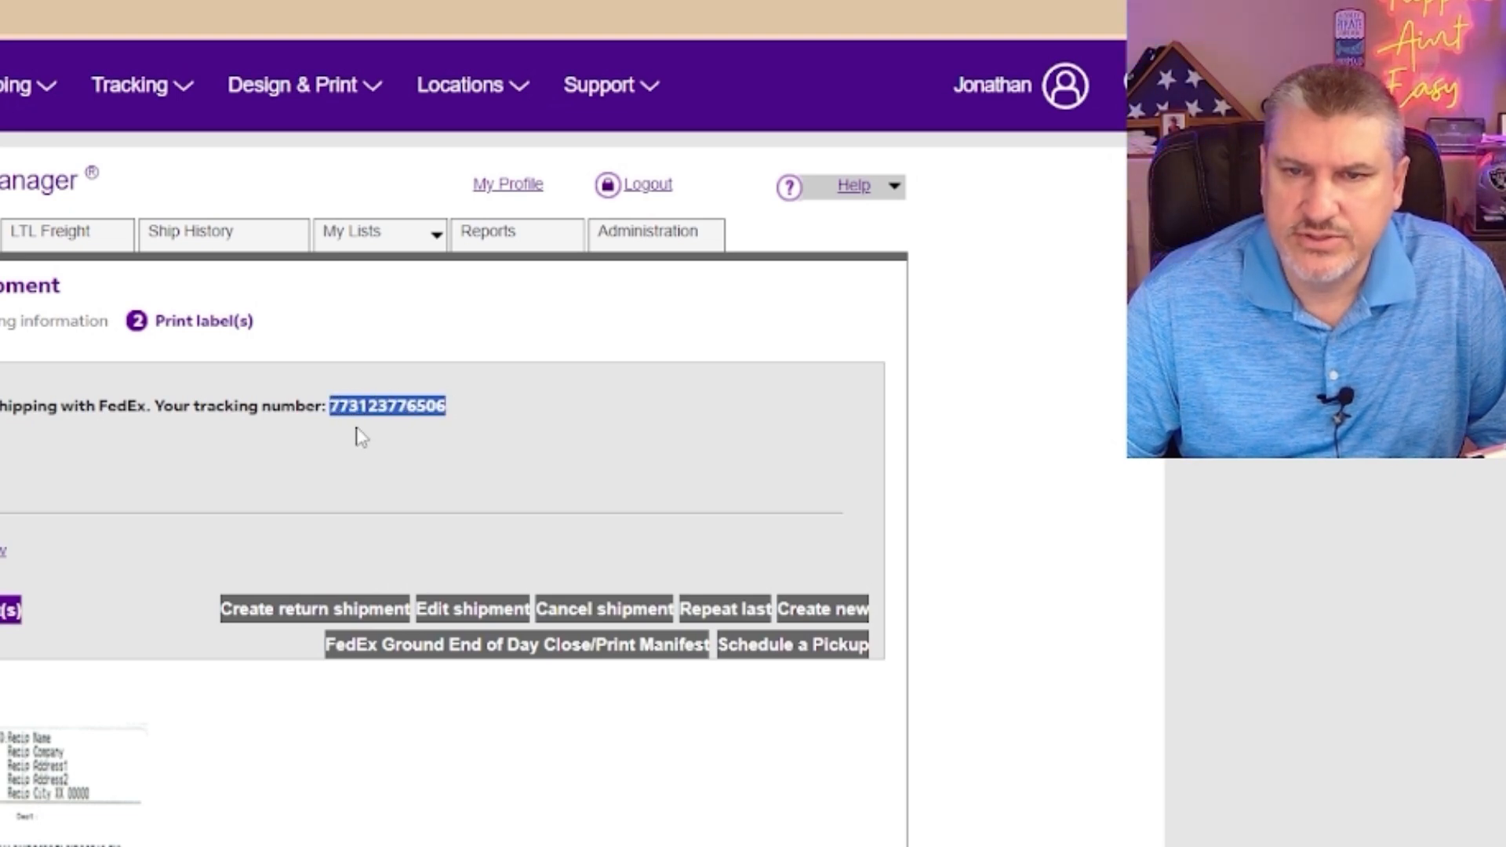
right_click(388, 411)
left_click(400, 428)
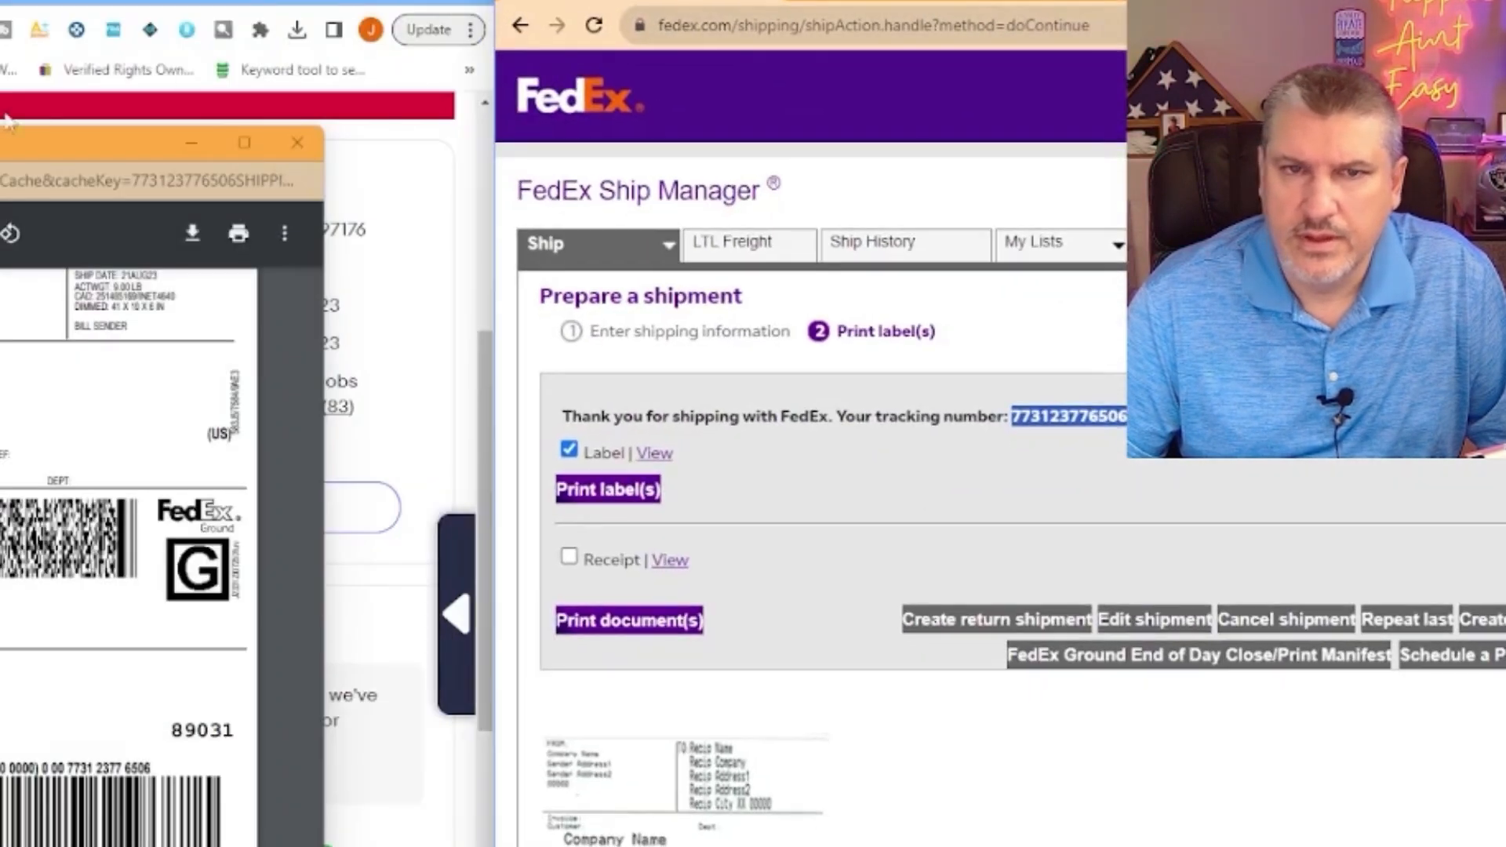
Step: Close the label preview window and upload Fedex Return Label.jpg on eBay's return label page
left_click(296, 142)
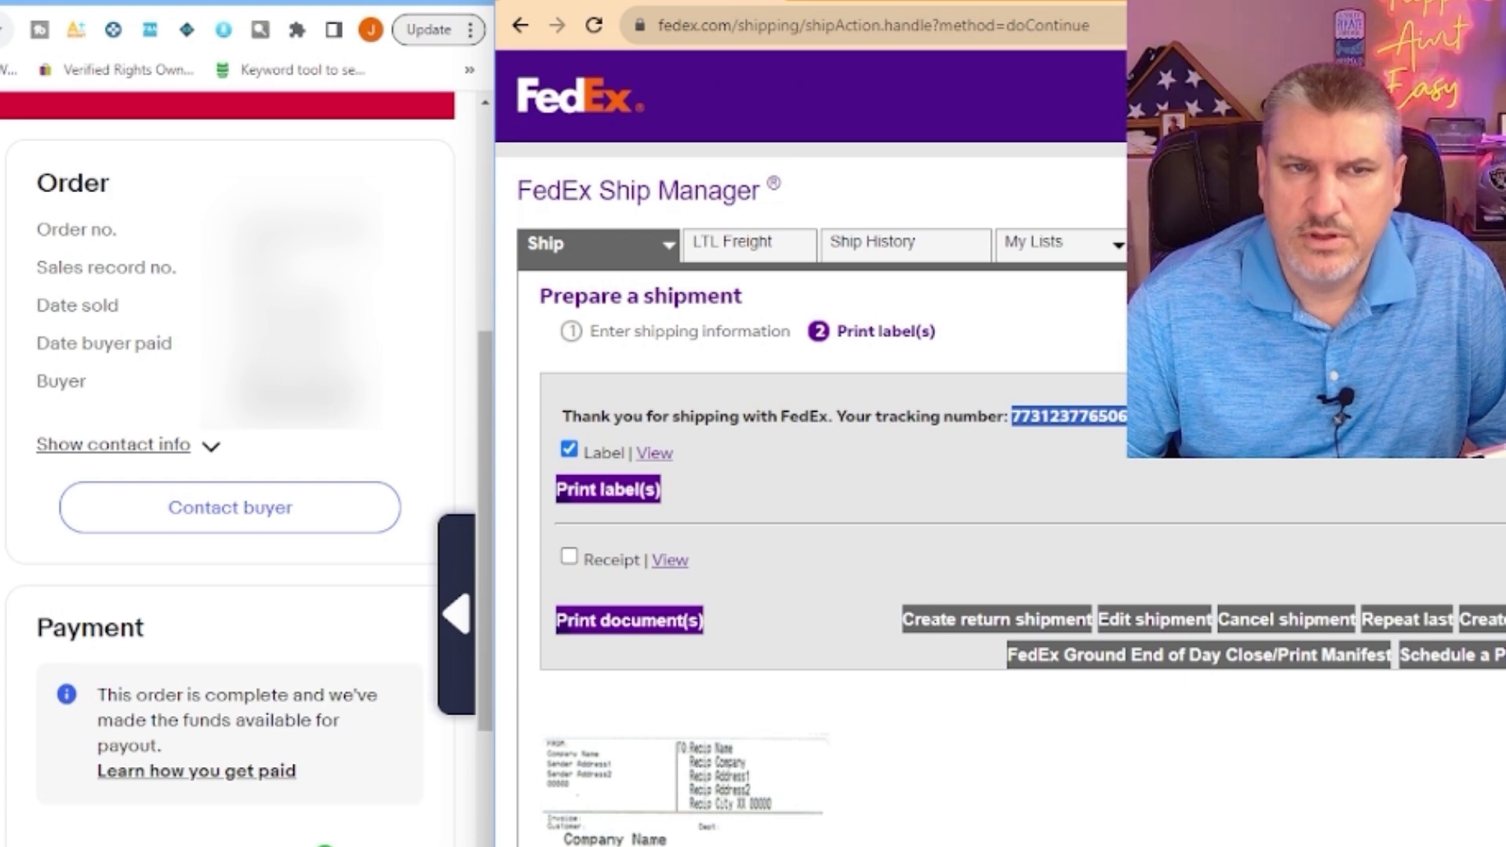
scroll(33, 524, "up", 5)
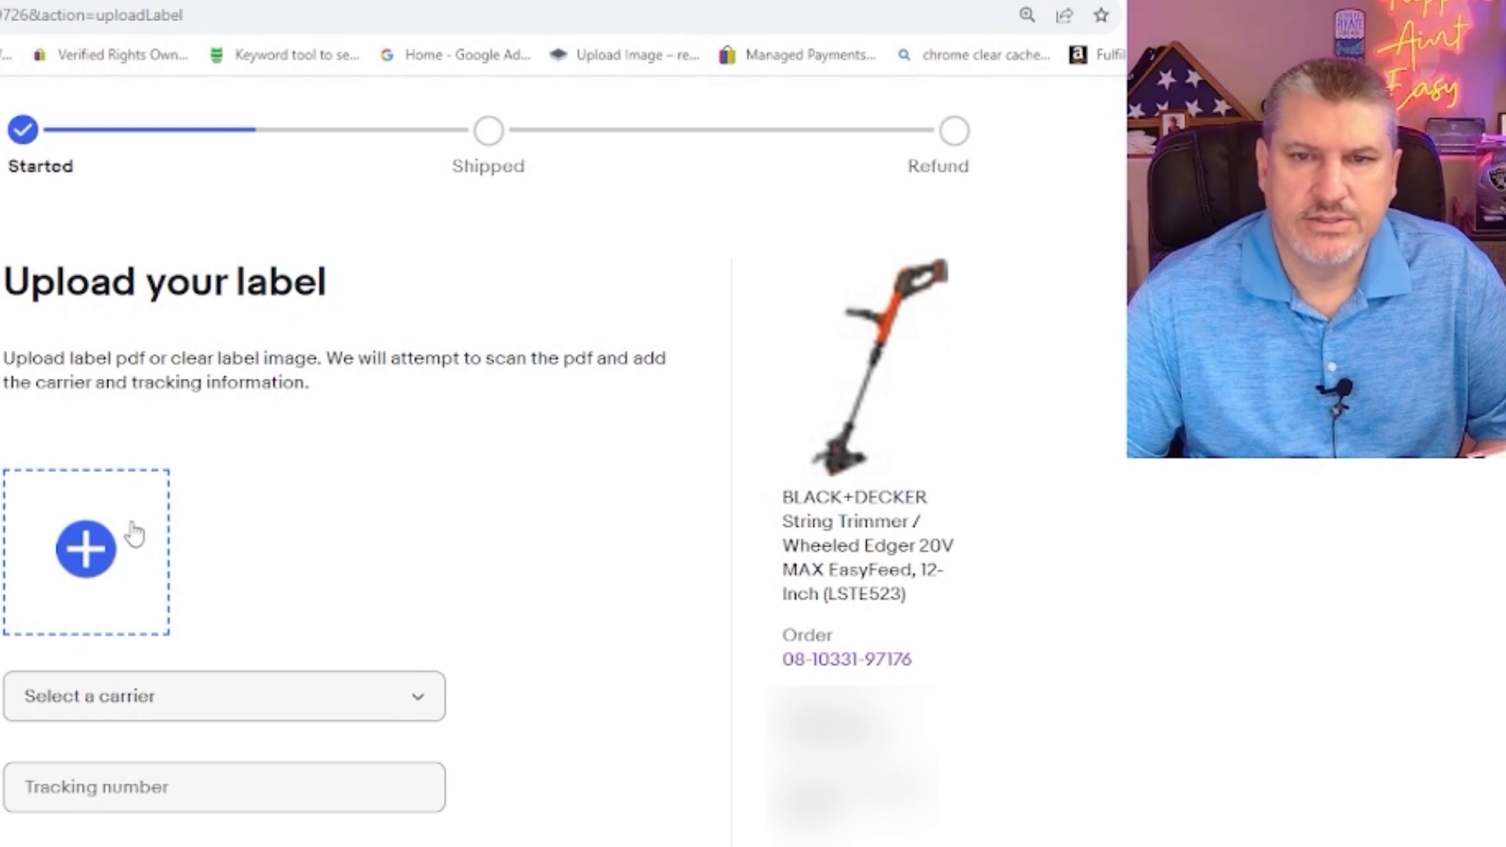
left_click(117, 549)
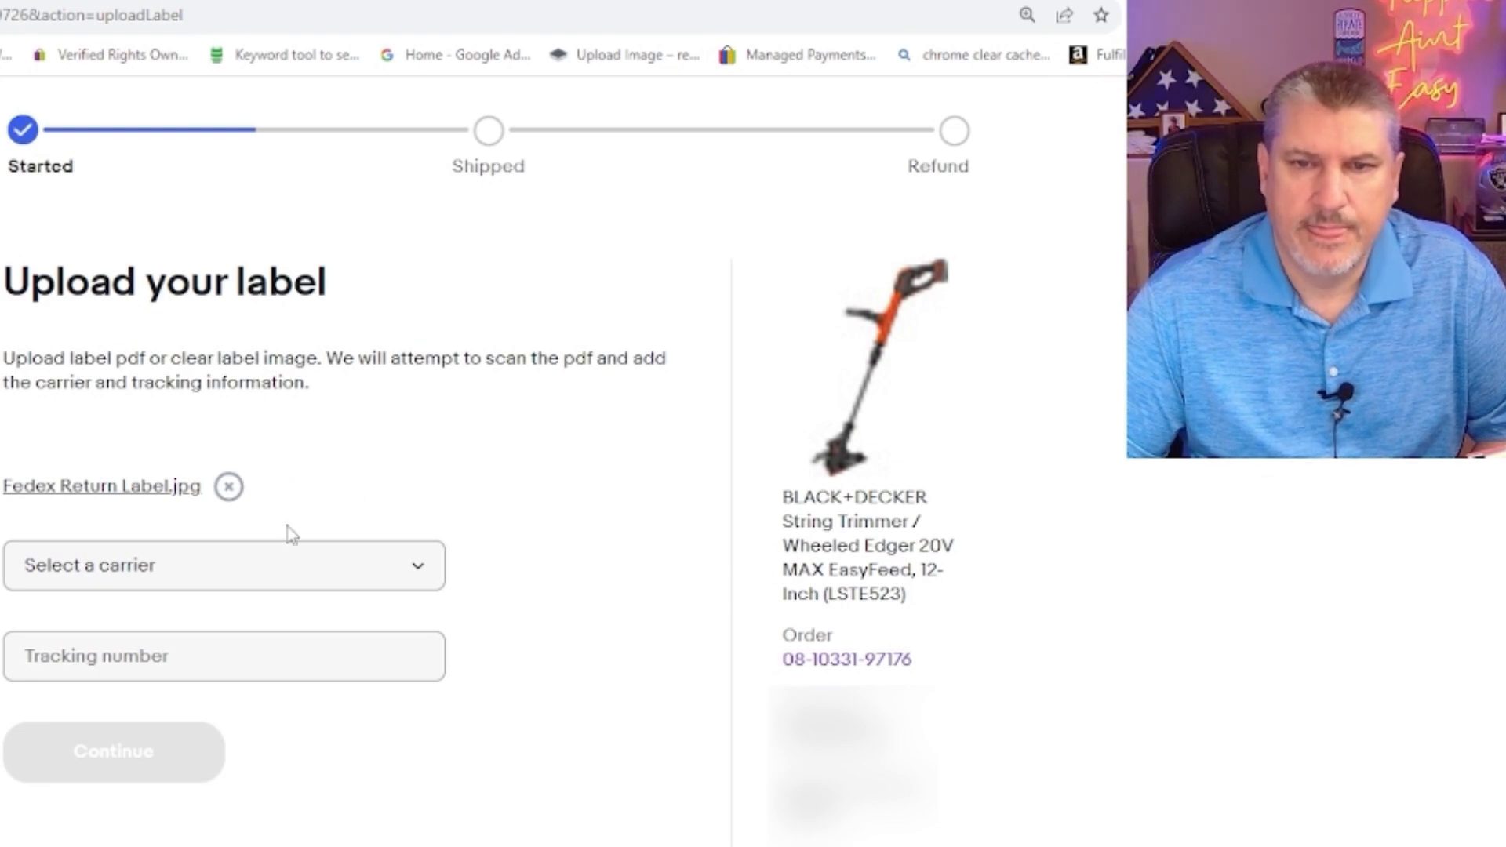
Step: Paste the tracking number with FedEx as carrier, remove the extra text after the number, and submit the return label to the buyer
left_click(93, 657)
right_click(89, 659)
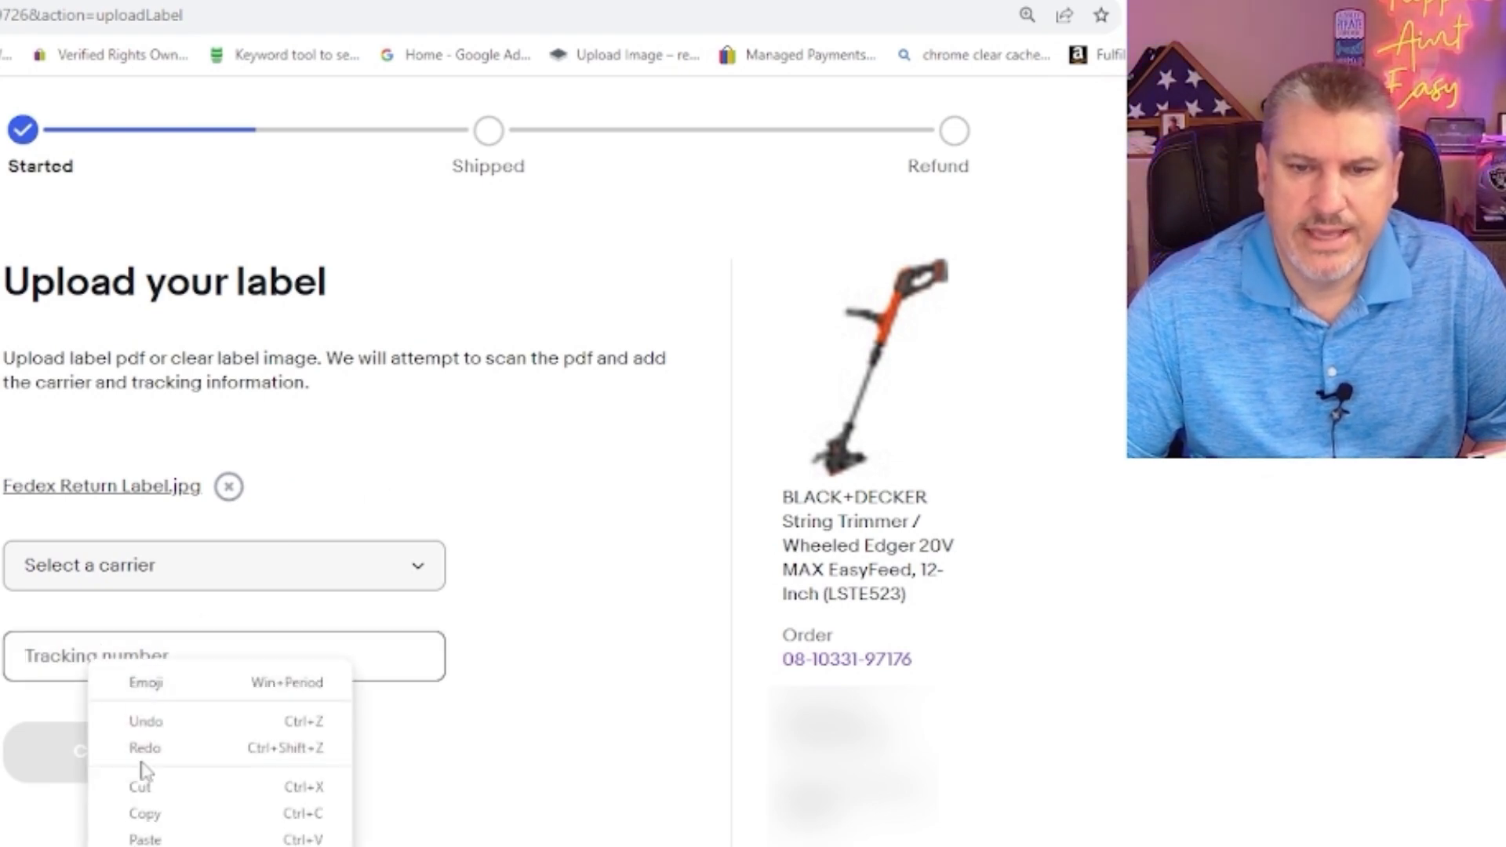
left_click(145, 839)
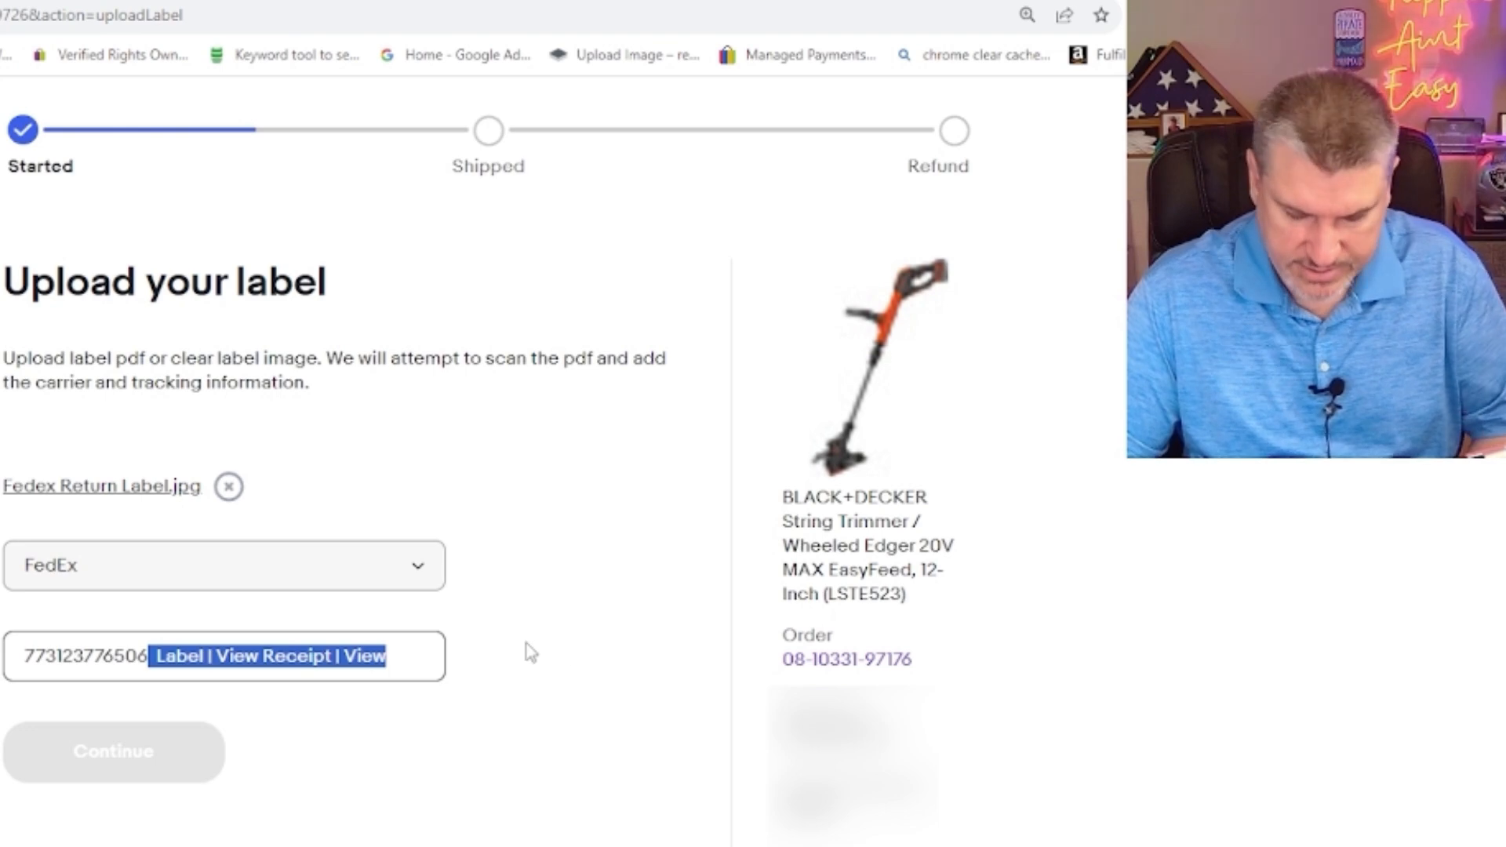
key("BackSpace")
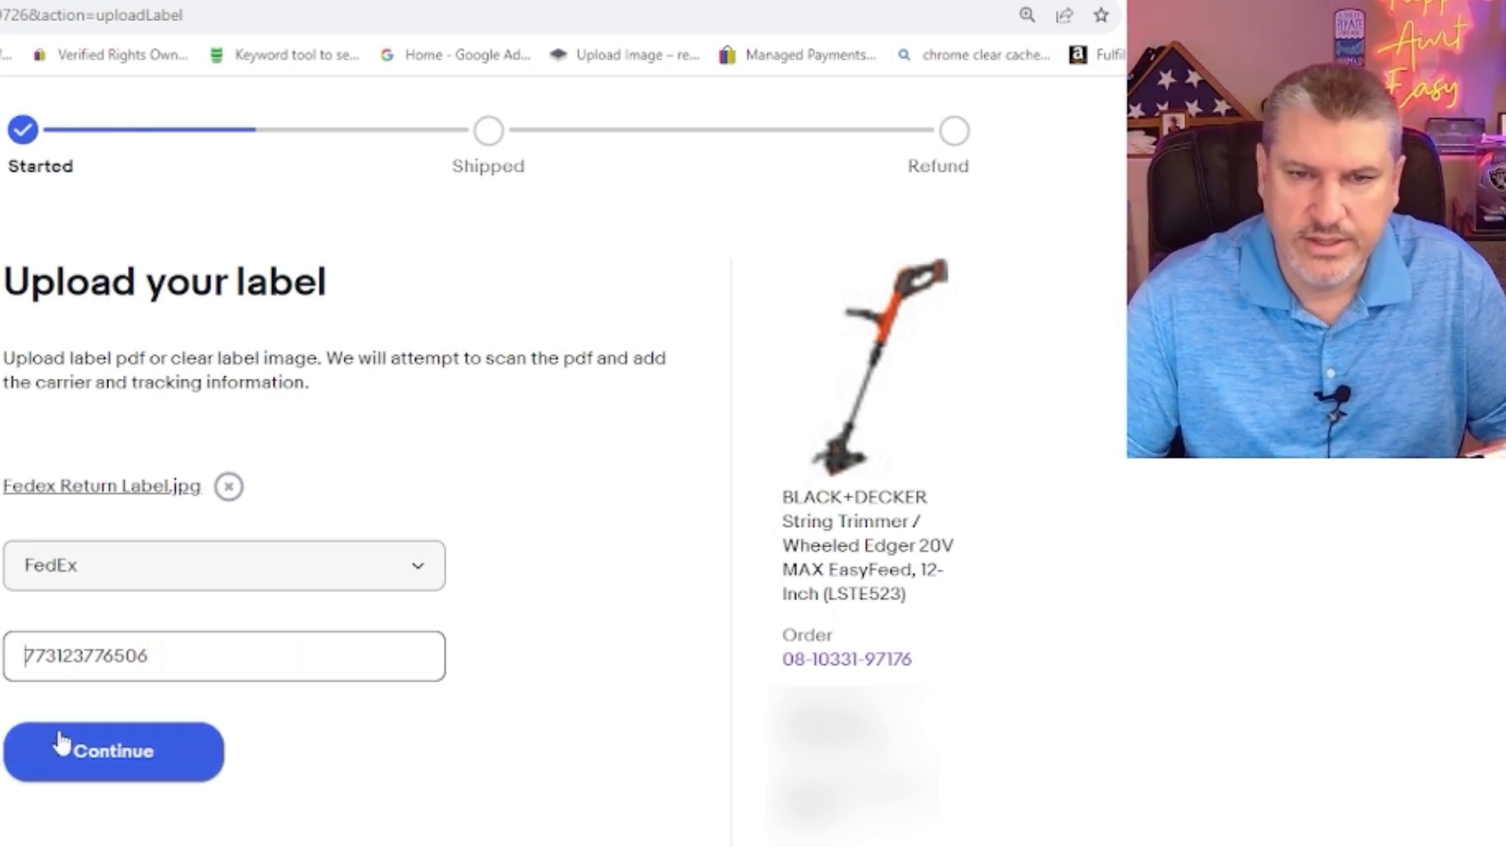
left_click(100, 758)
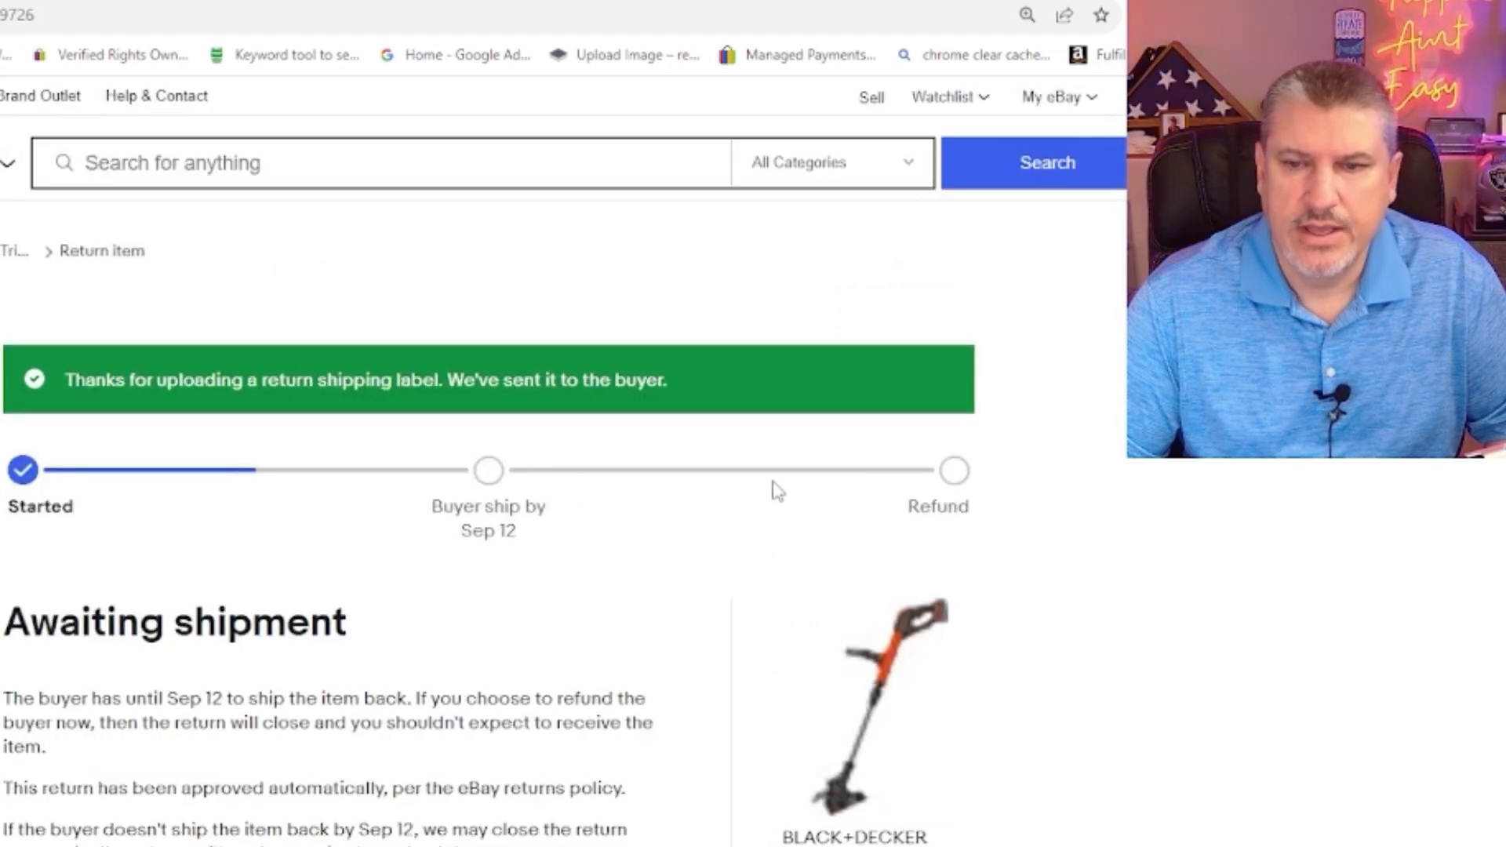
scroll(951, 521, "down", 1)
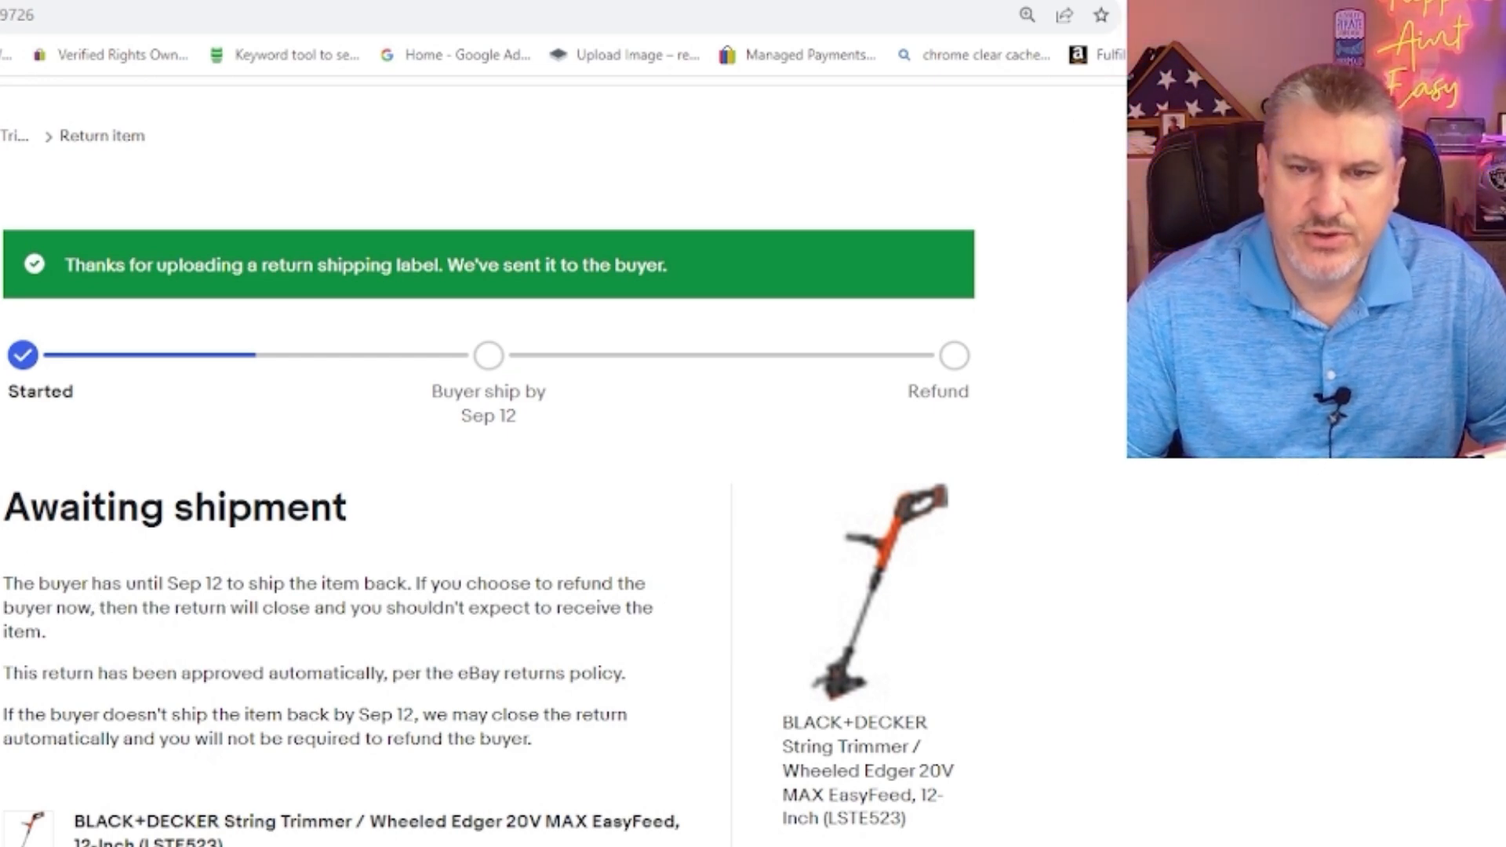
scroll(487, 470, "up", 2)
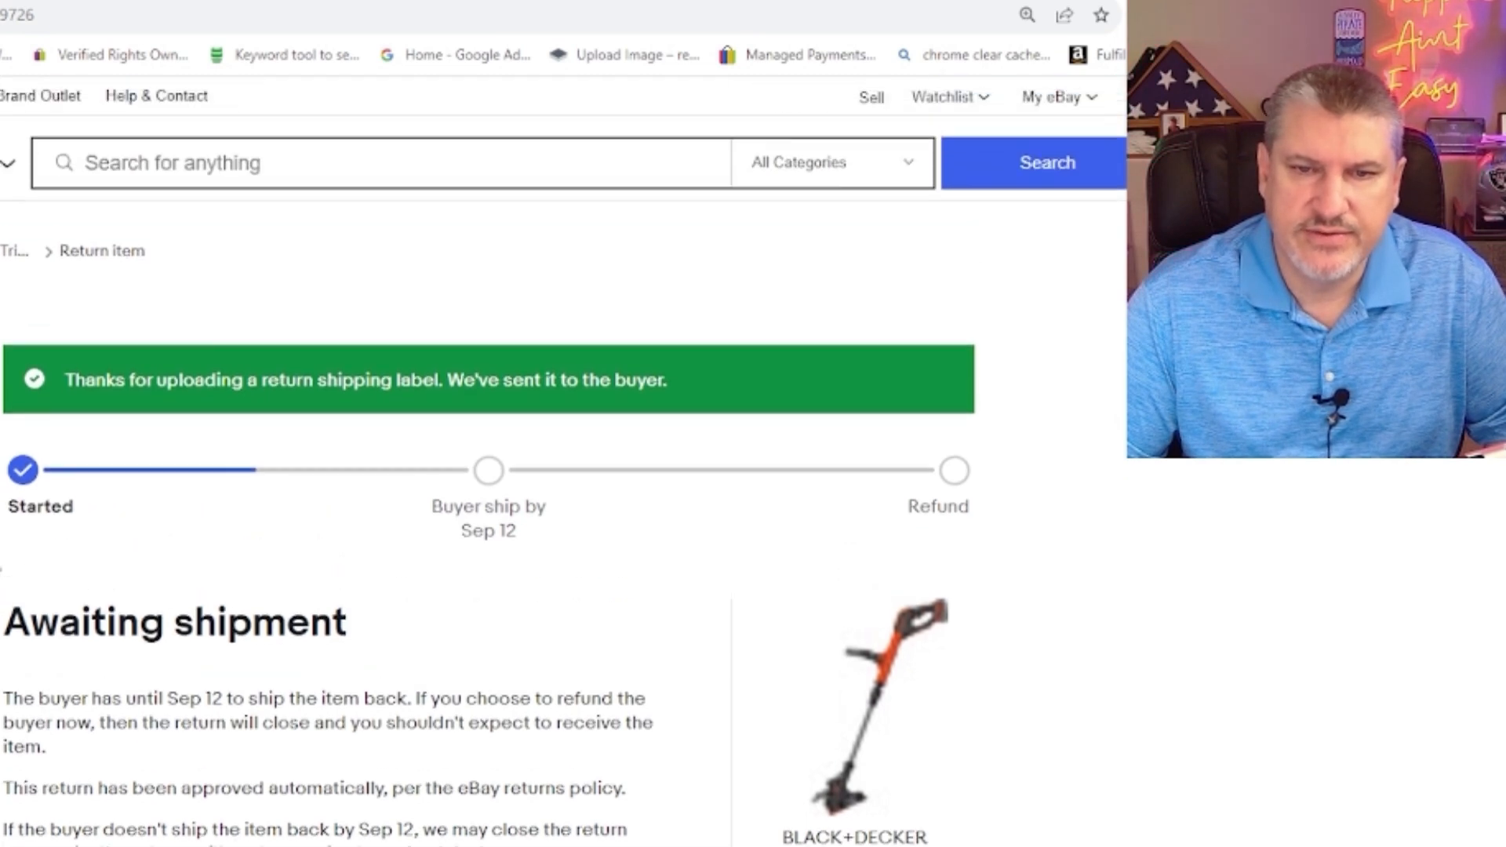